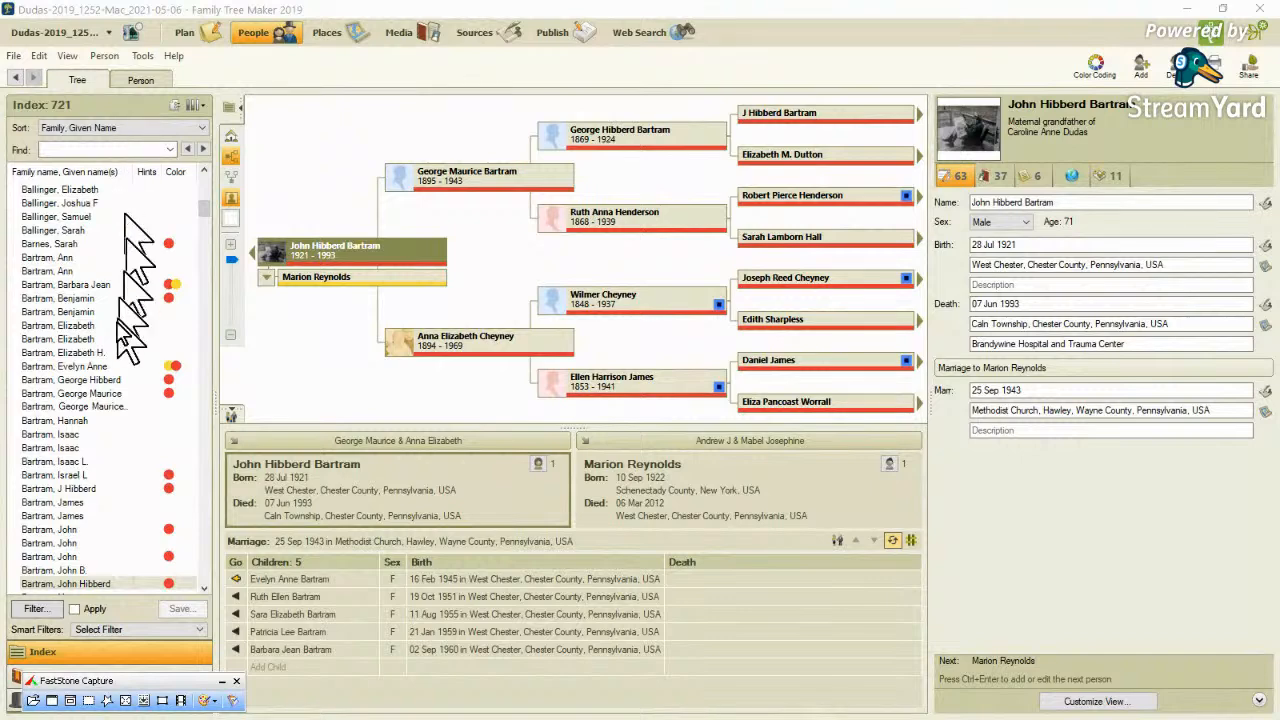
Step: Start an individuals filter that includes all persons and filter out those whose Death date is before 1949, considering alternate facts
left_click(40, 608)
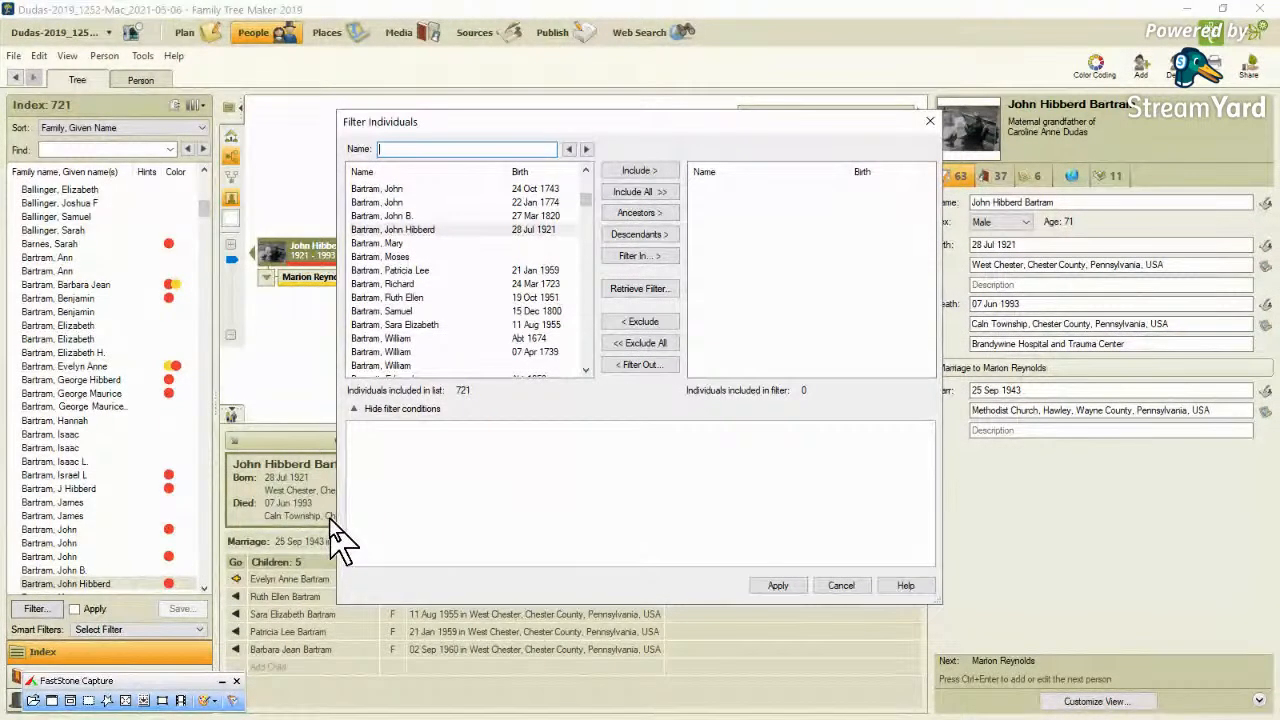
left_click(645, 192)
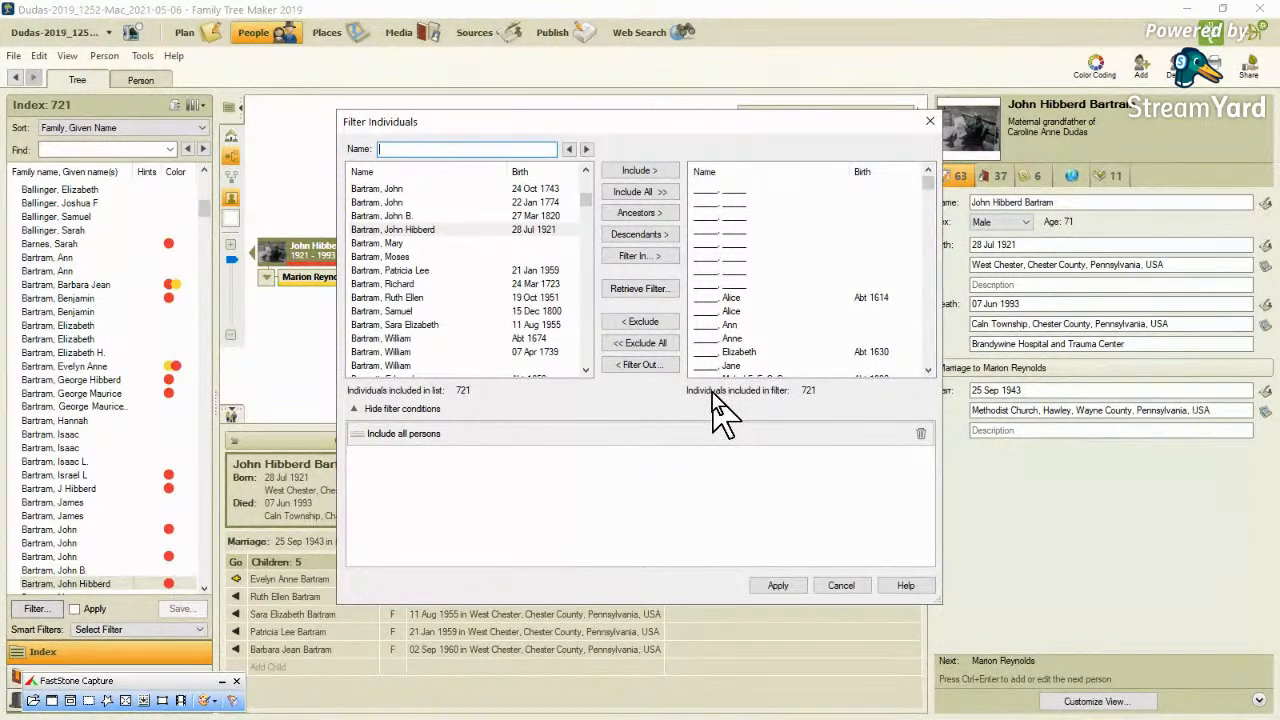
left_click(640, 364)
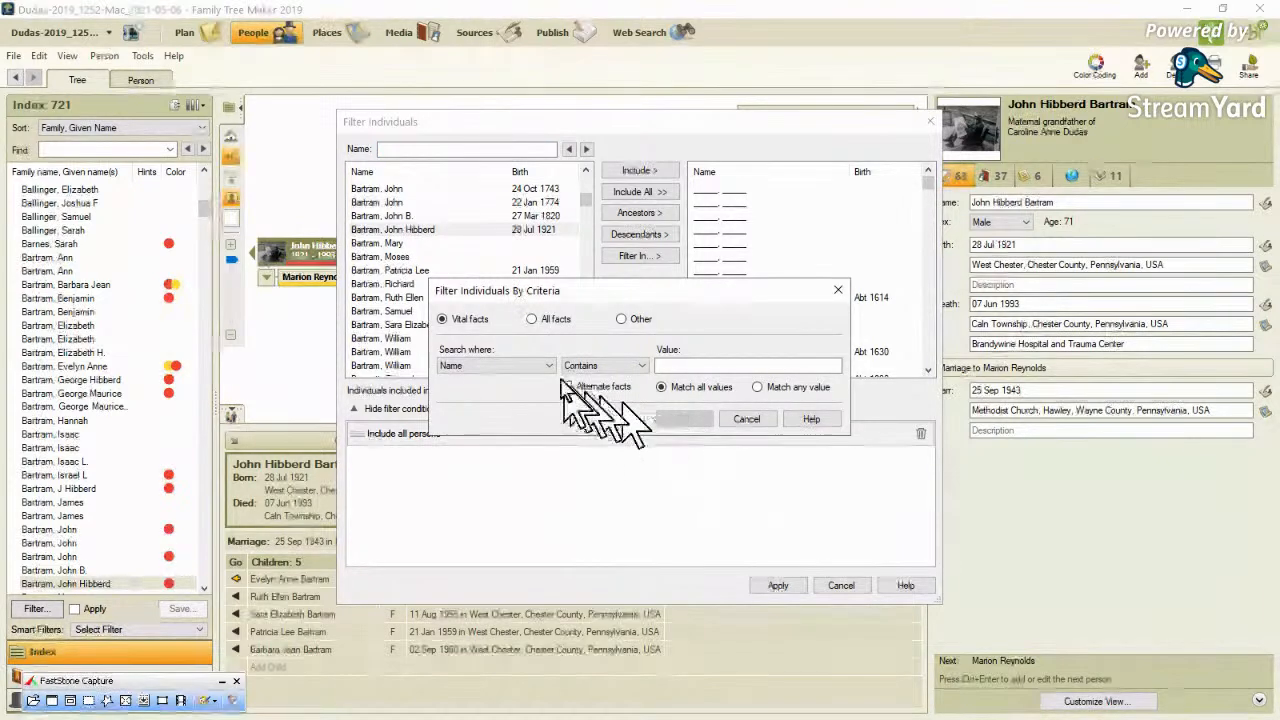
left_click(548, 366)
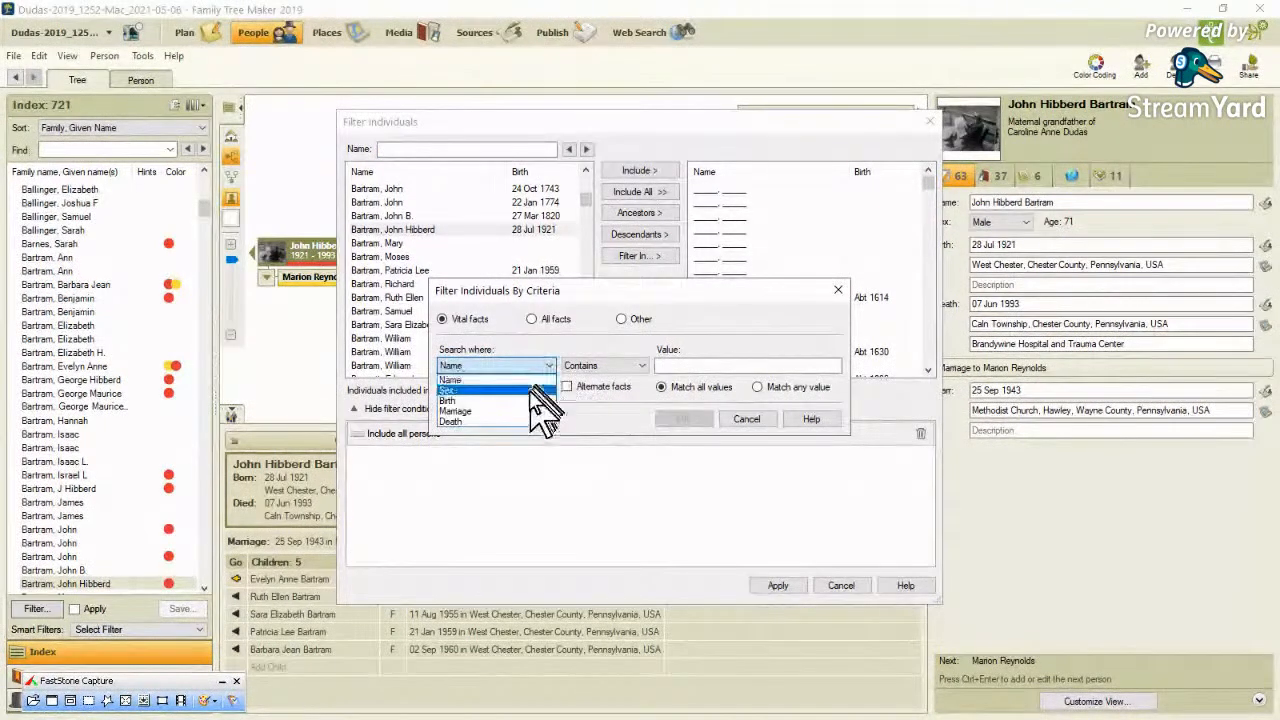
left_click(528, 420)
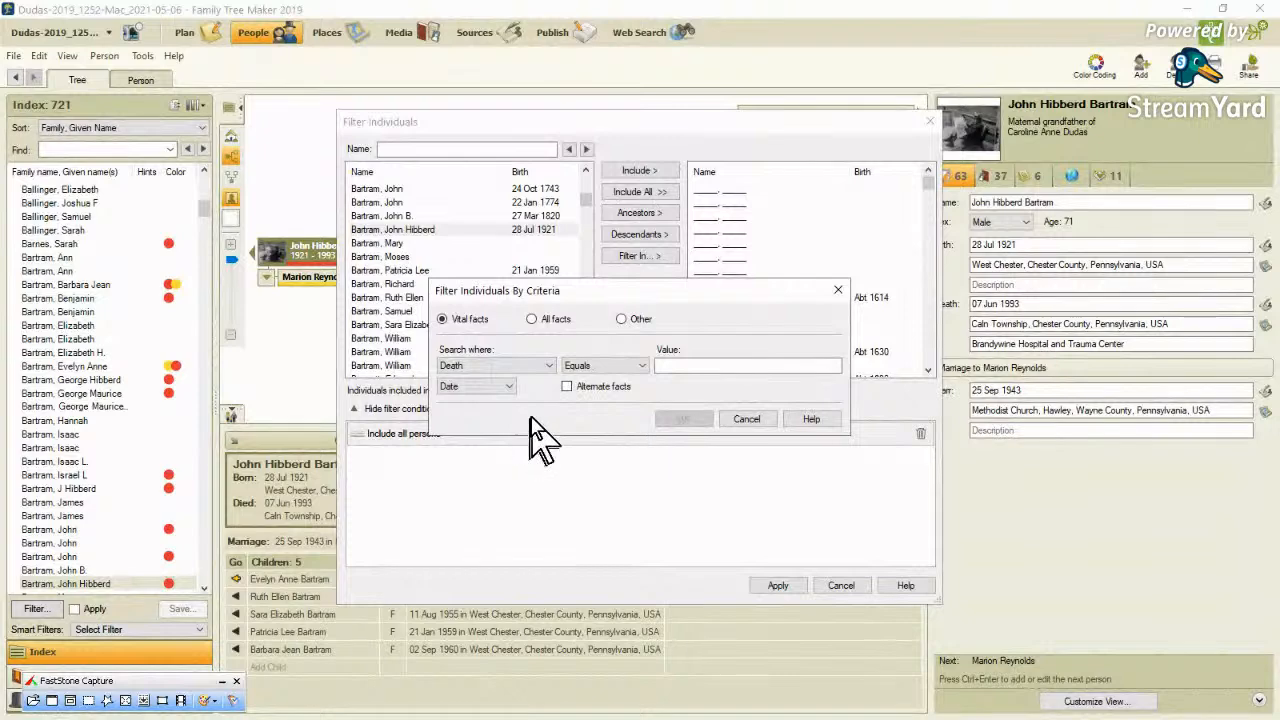
left_click(640, 367)
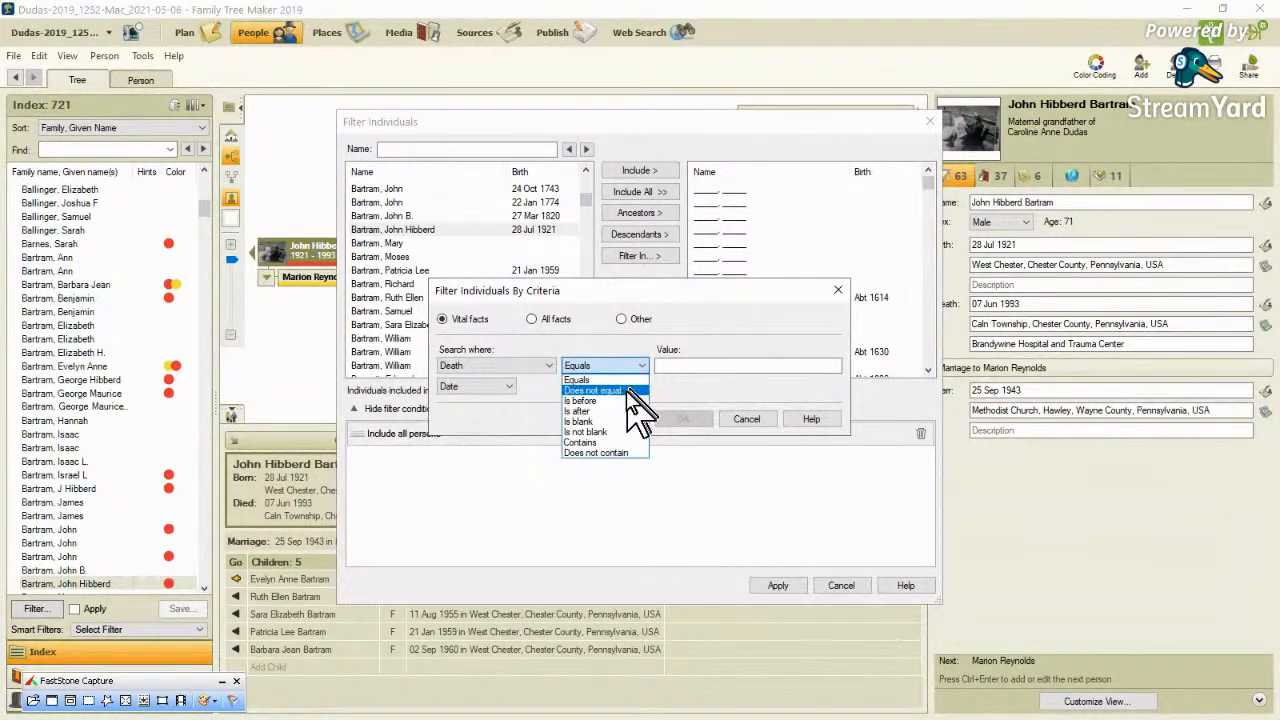
left_click(627, 401)
left_click(707, 366)
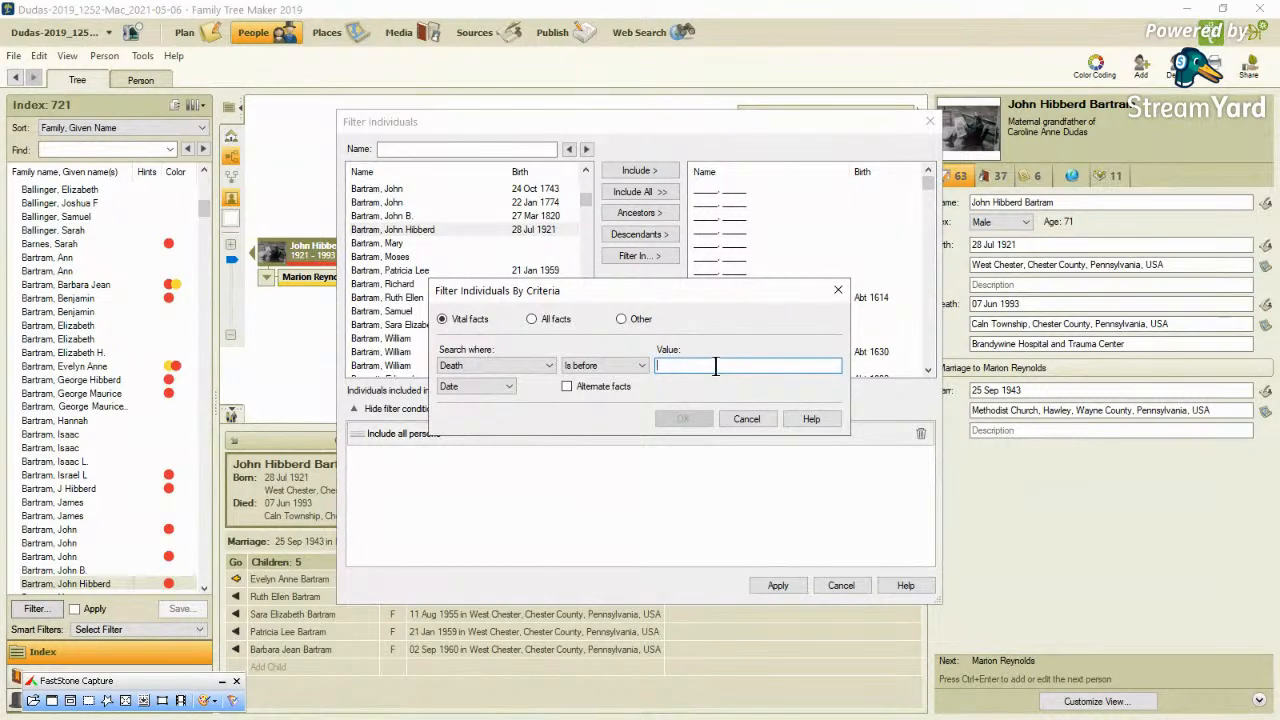
type("19")
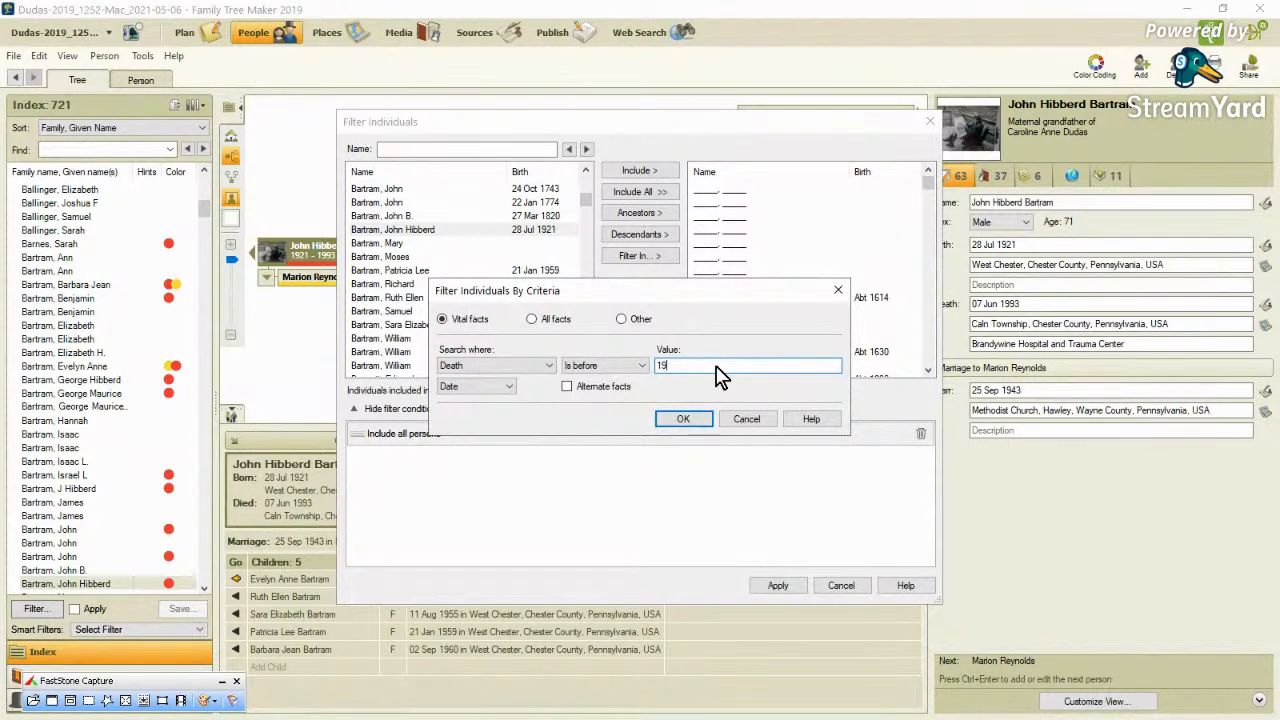
type("49")
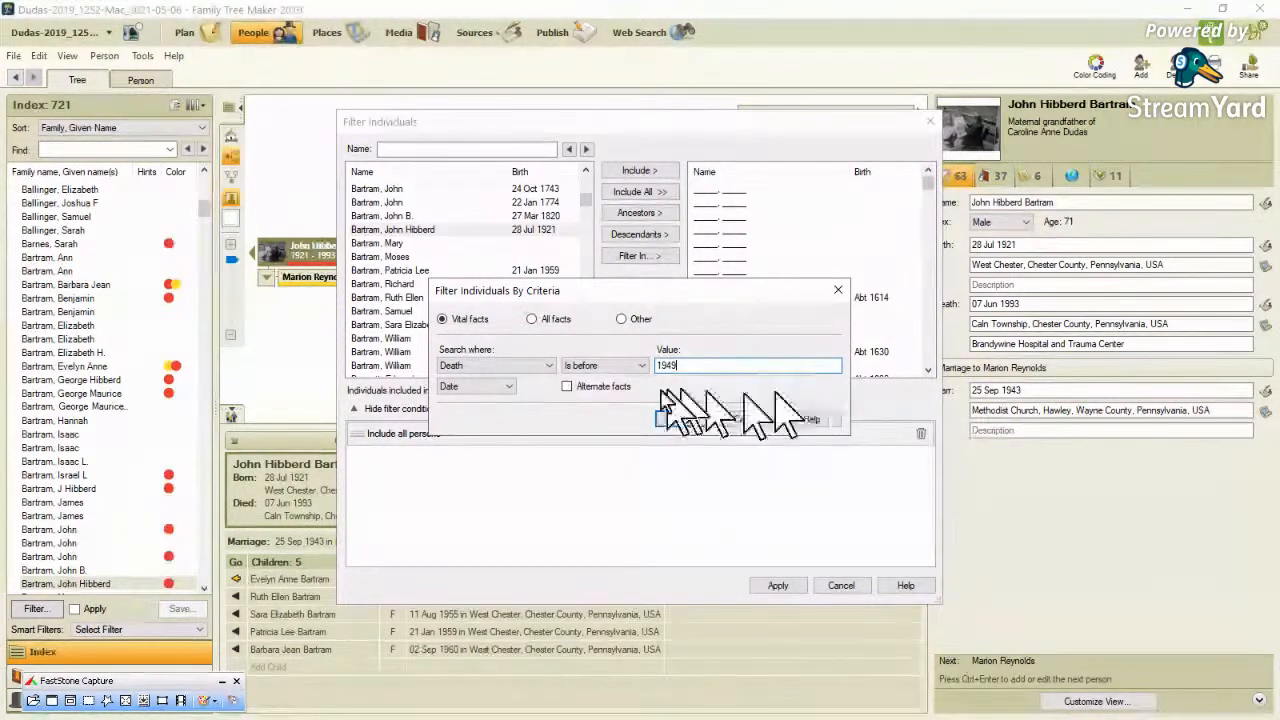
left_click(568, 387)
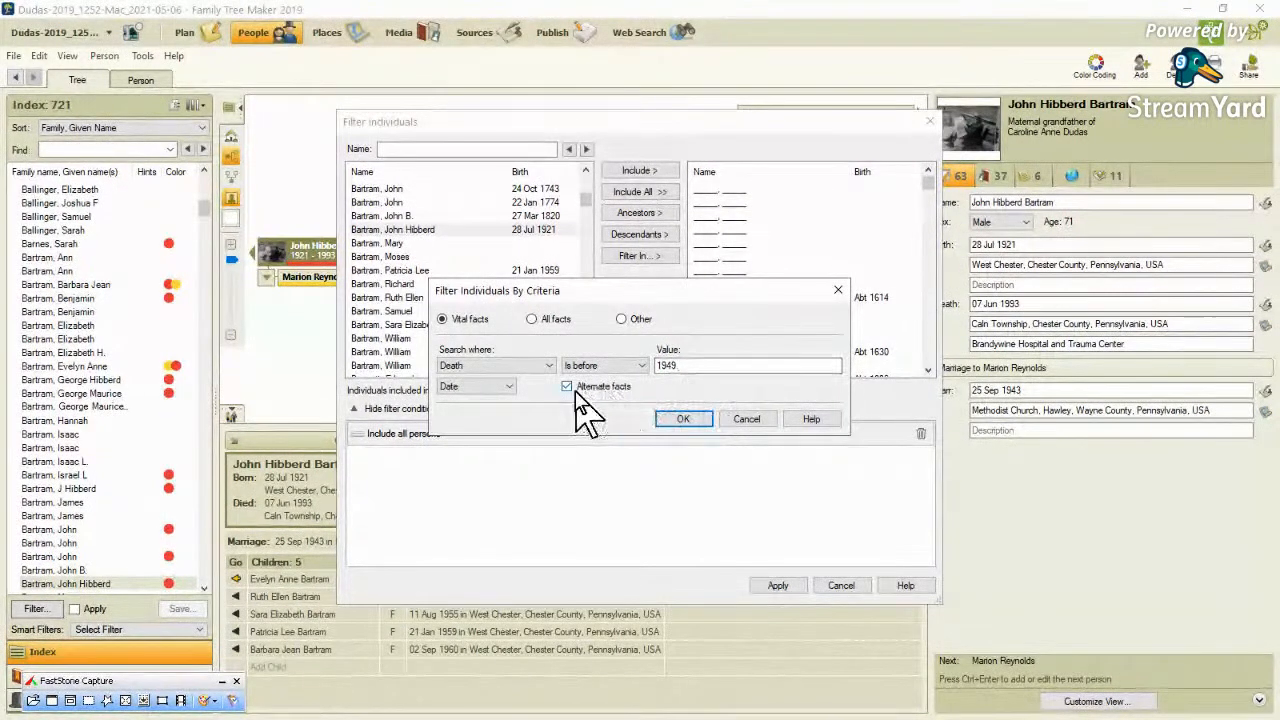
left_click(683, 424)
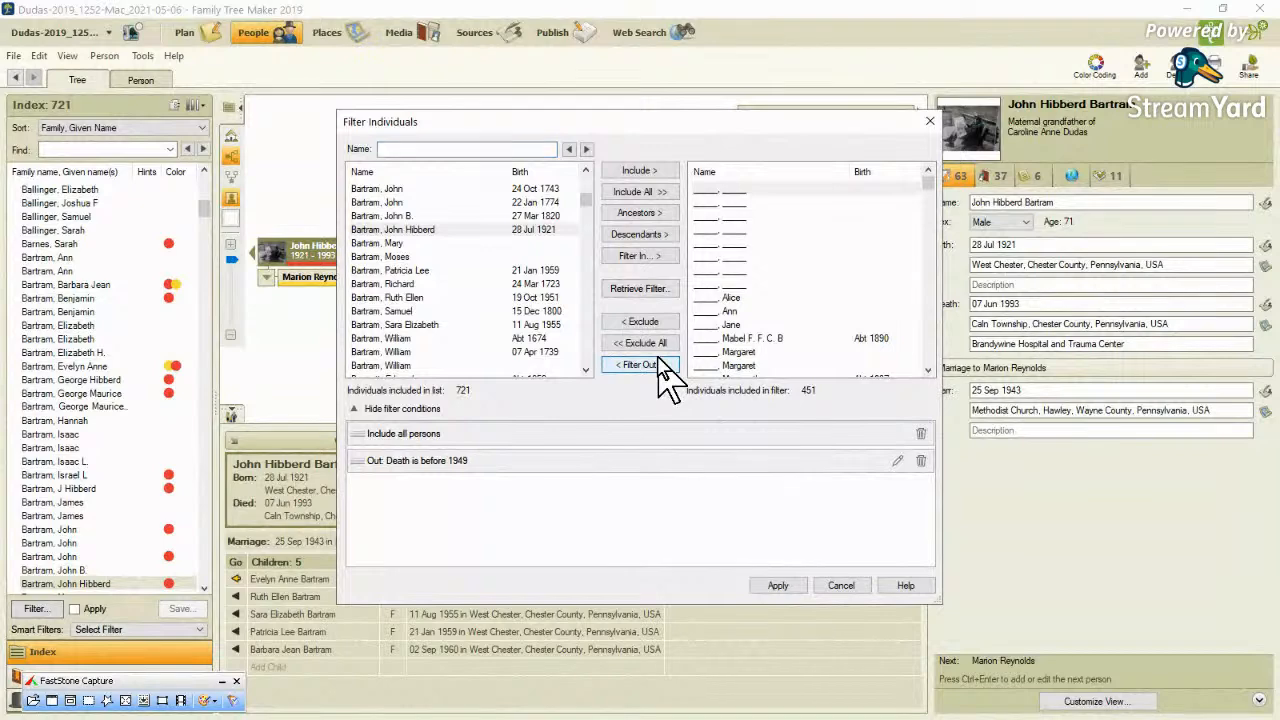
Step: Filter out individuals whose Birth date is after 1951, considering alternate facts
left_click(640, 364)
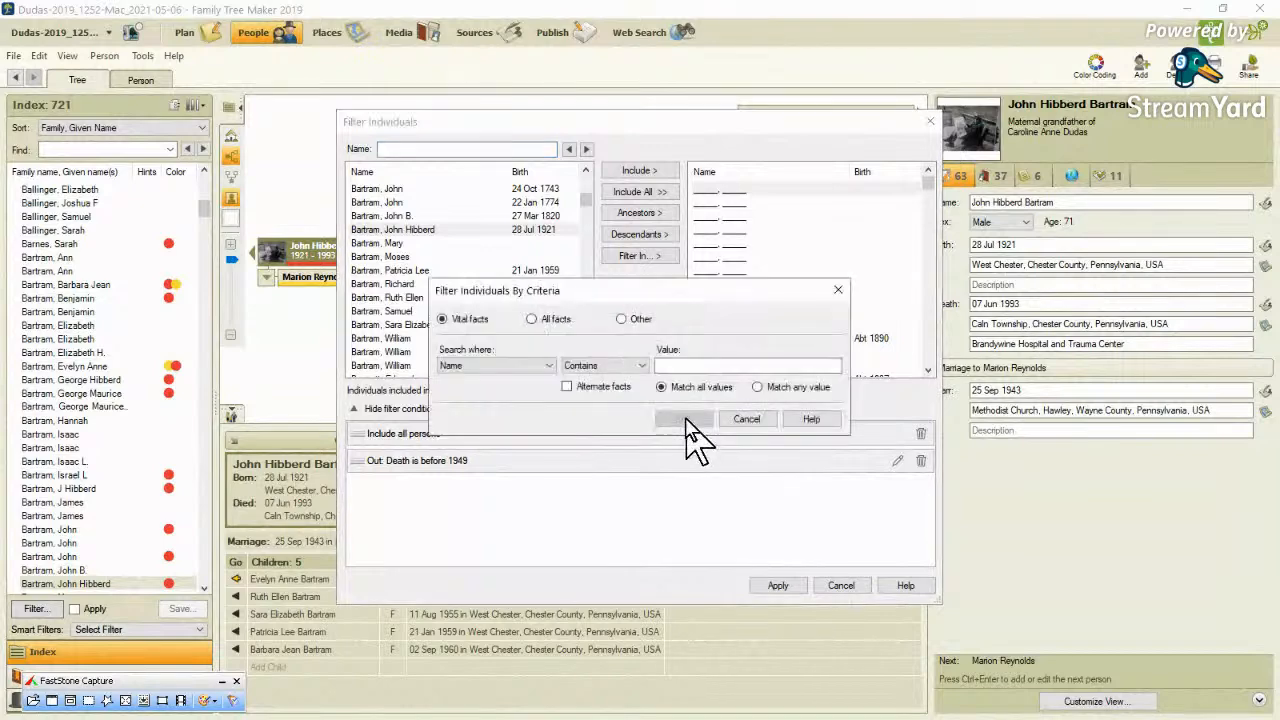
left_click(548, 367)
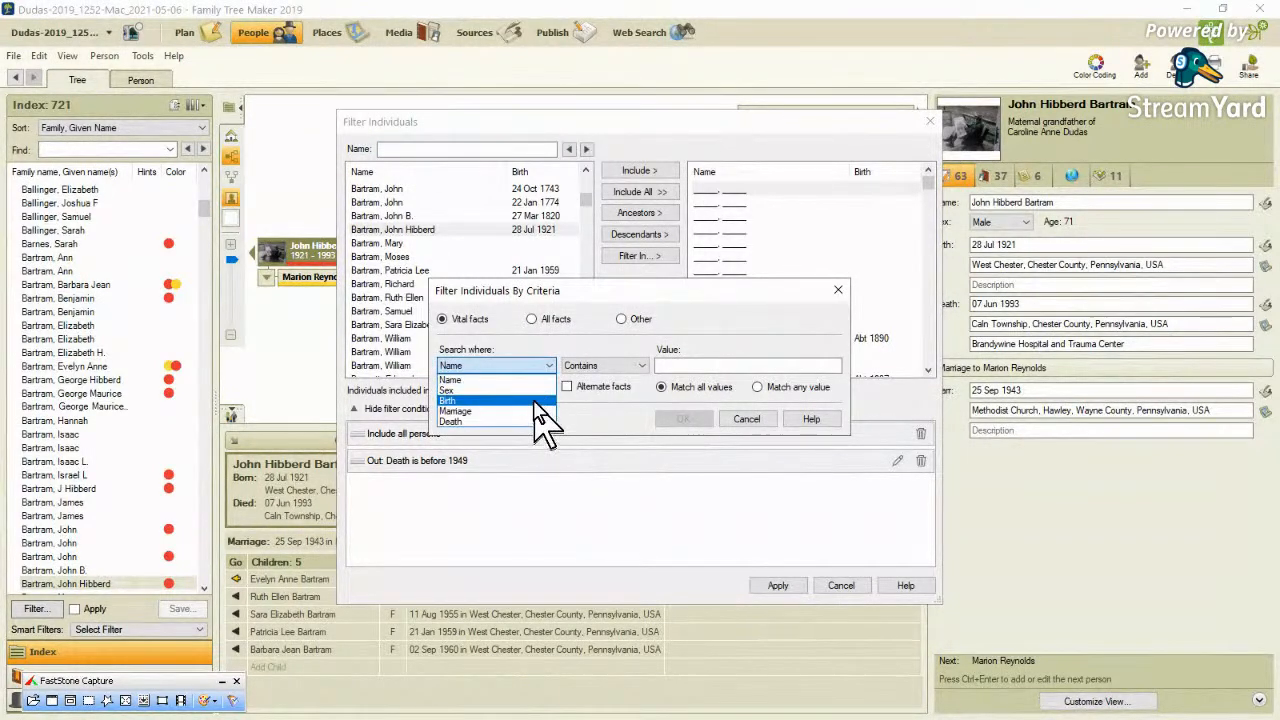
left_click(534, 401)
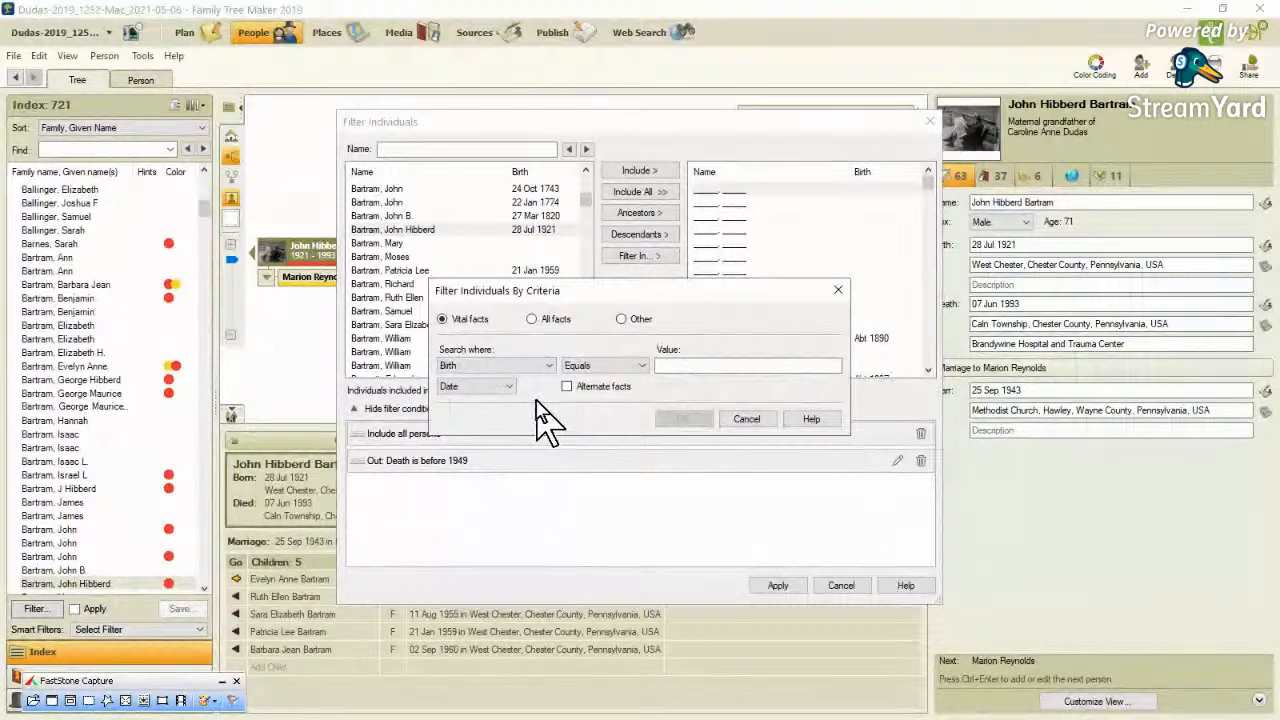
left_click(641, 367)
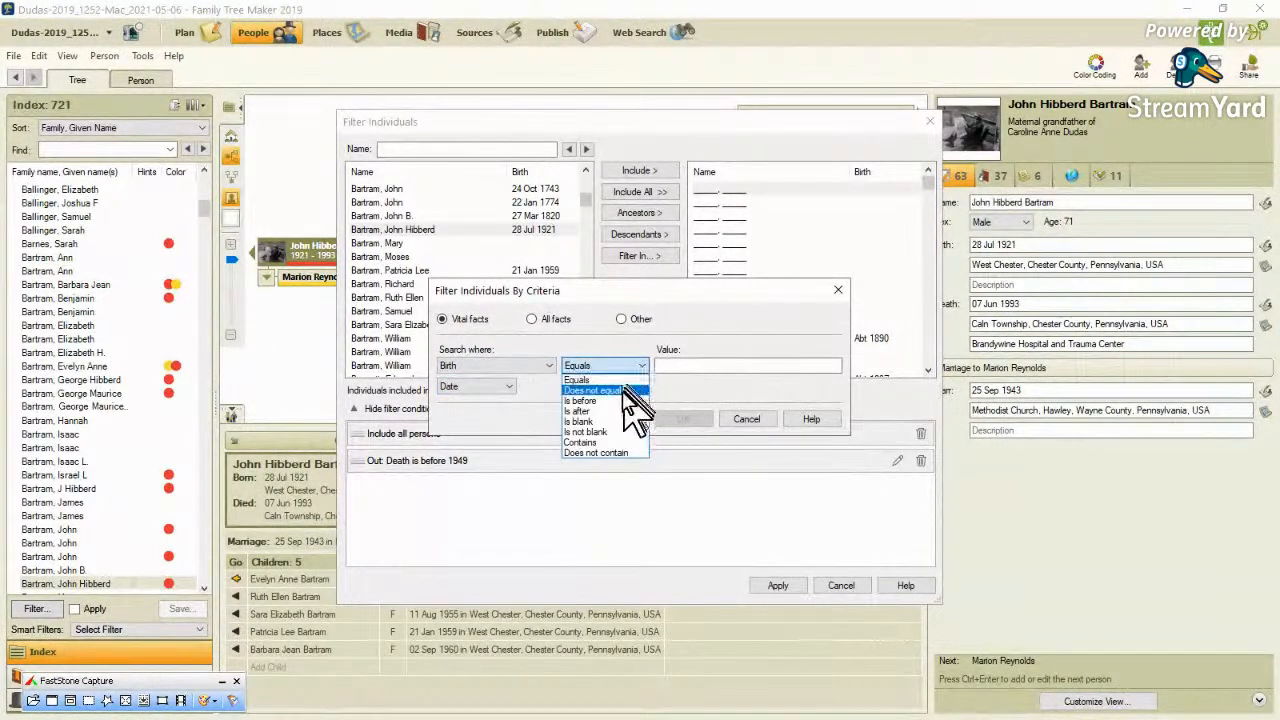
left_click(620, 411)
left_click(665, 367)
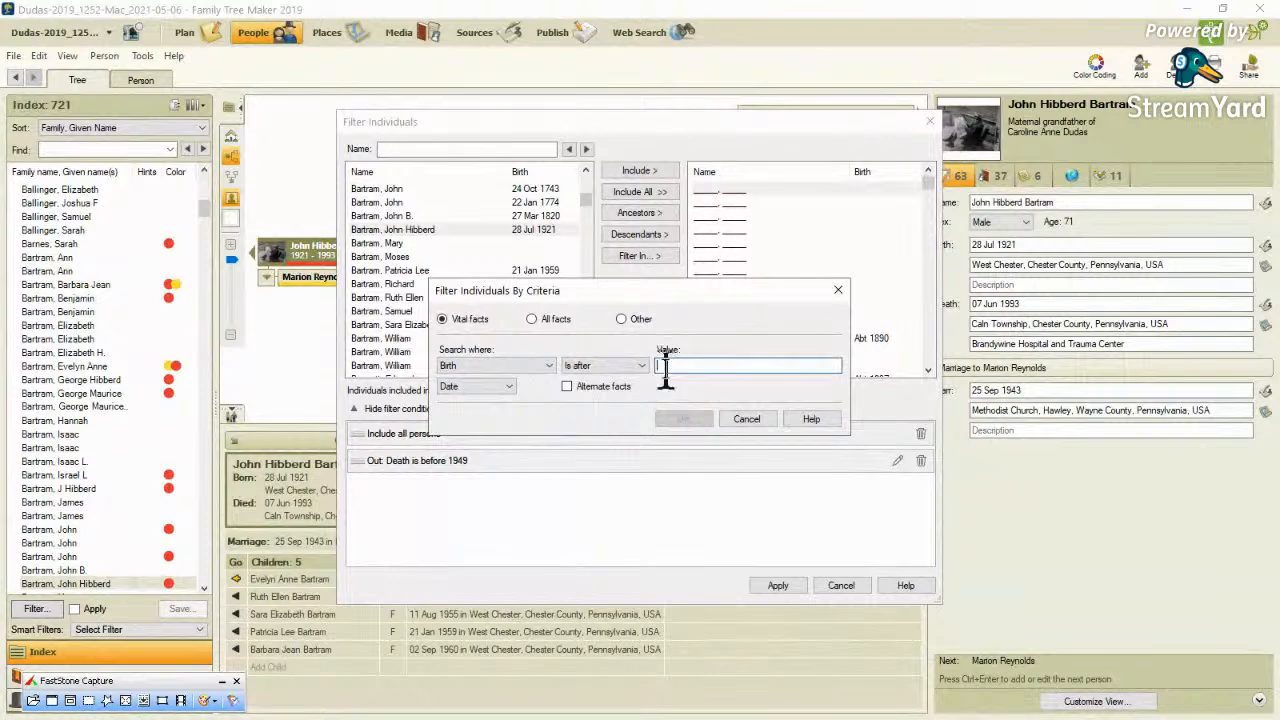
type("1951")
left_click(567, 386)
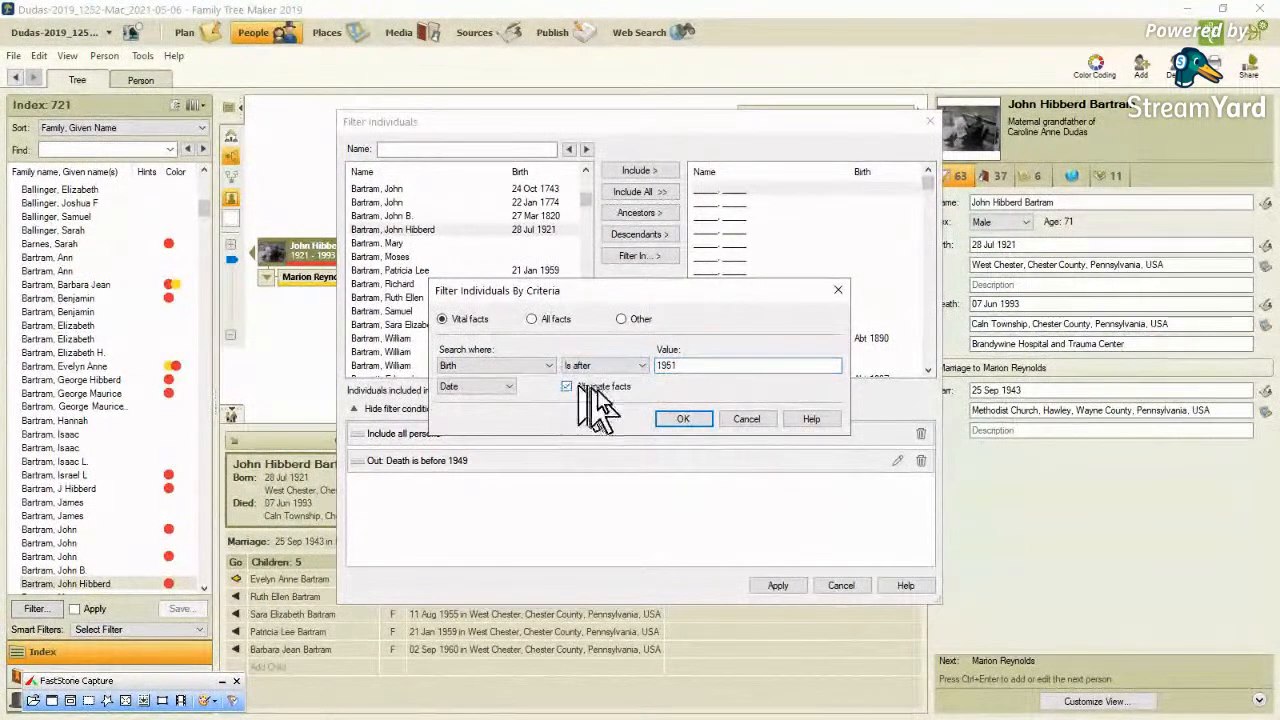
left_click(683, 419)
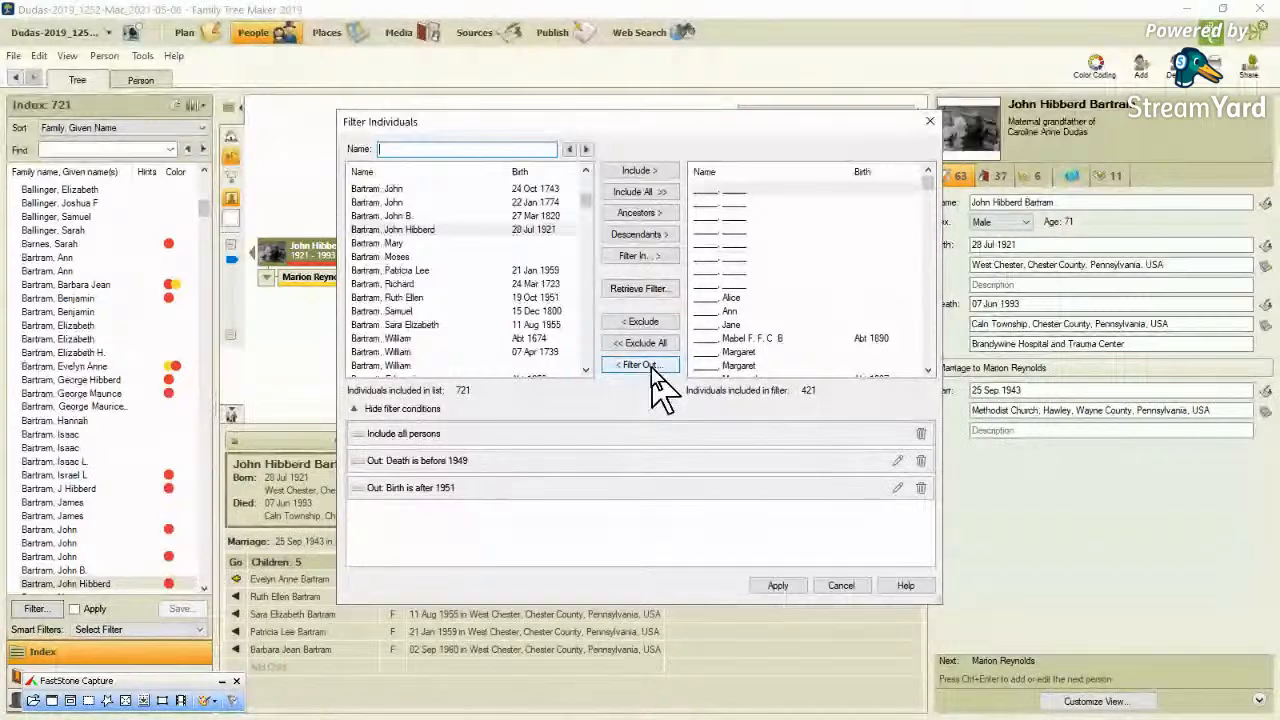
Step: Filter out individuals for whom Any Data of the Residence fact does not exist
left_click(645, 365)
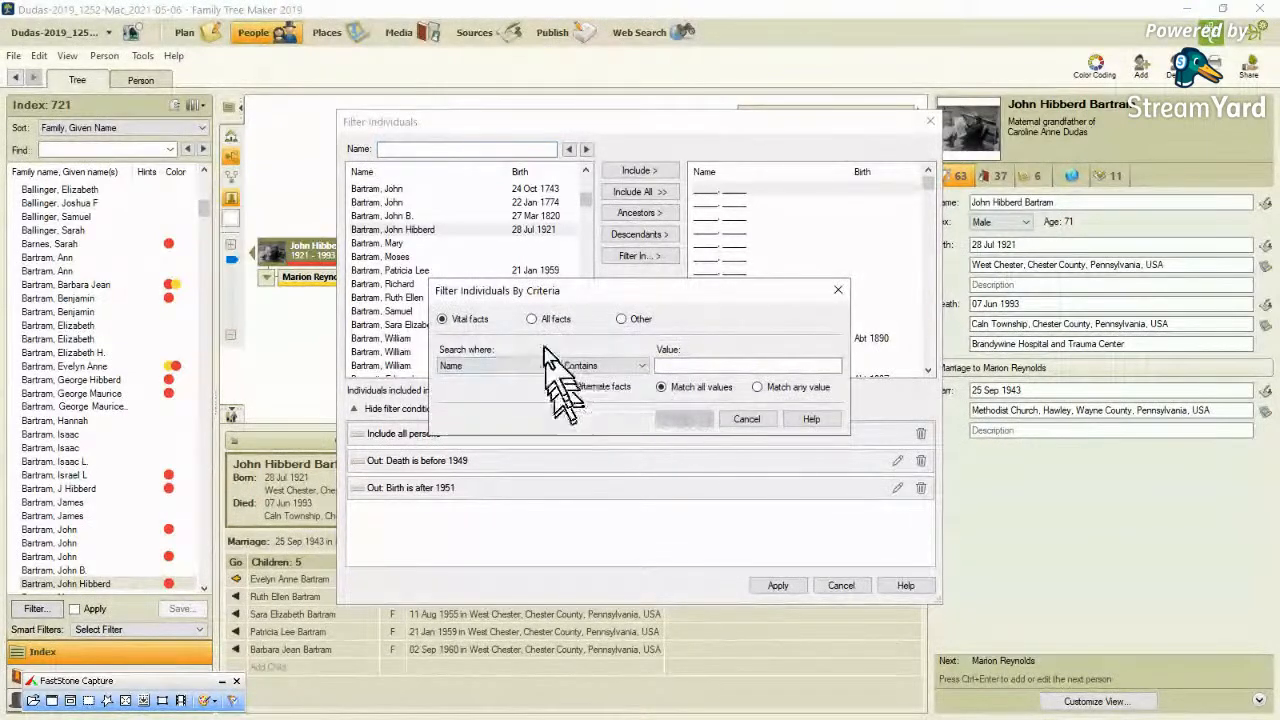
left_click(532, 319)
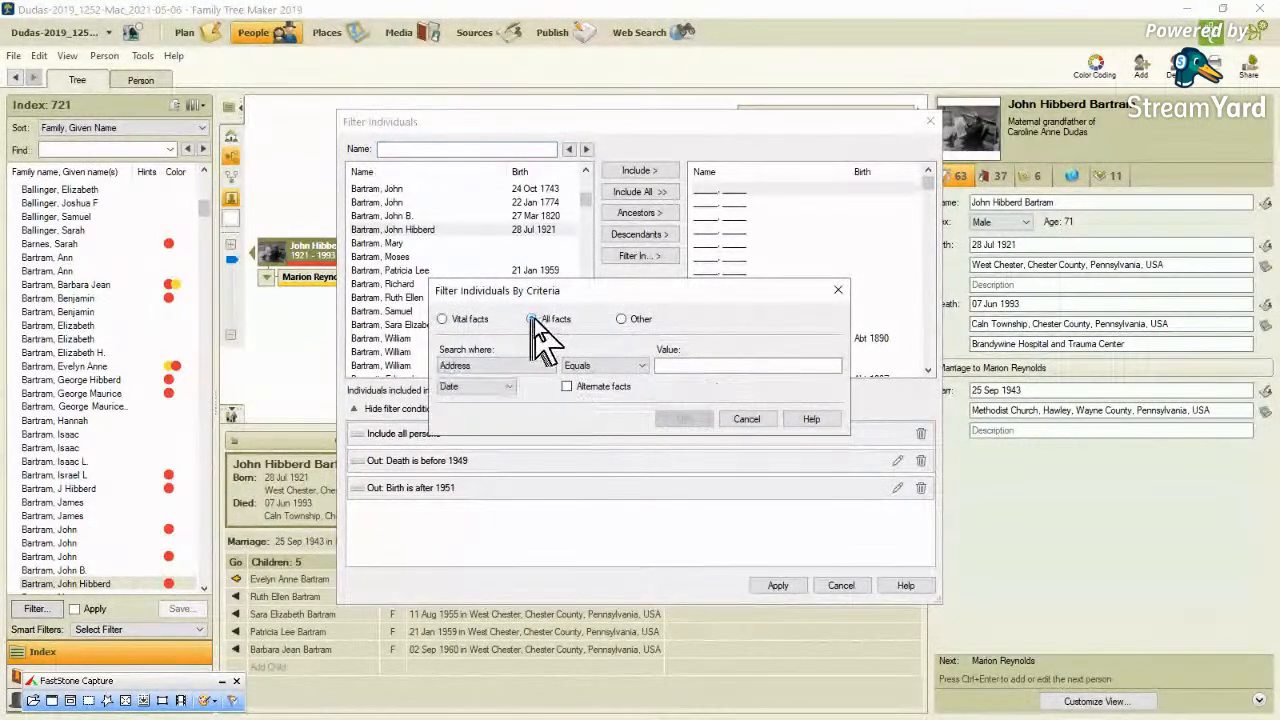
left_click(548, 367)
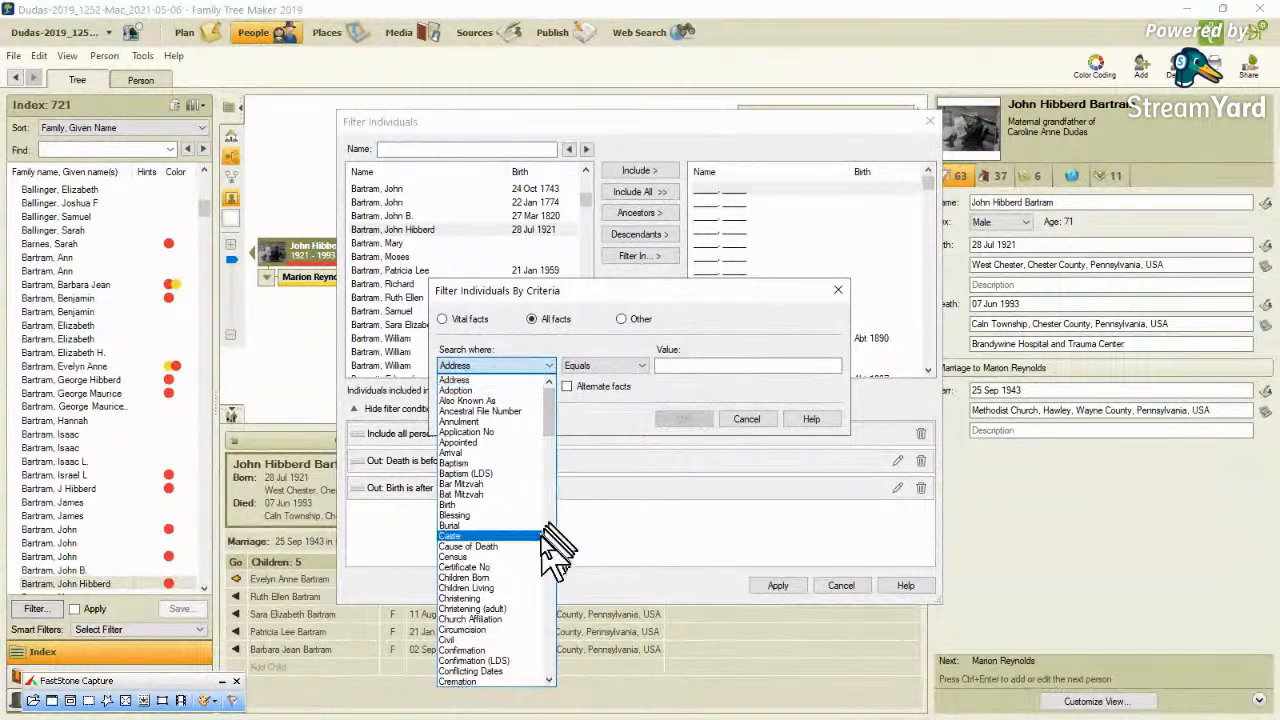
scroll(563, 571, "down", 20)
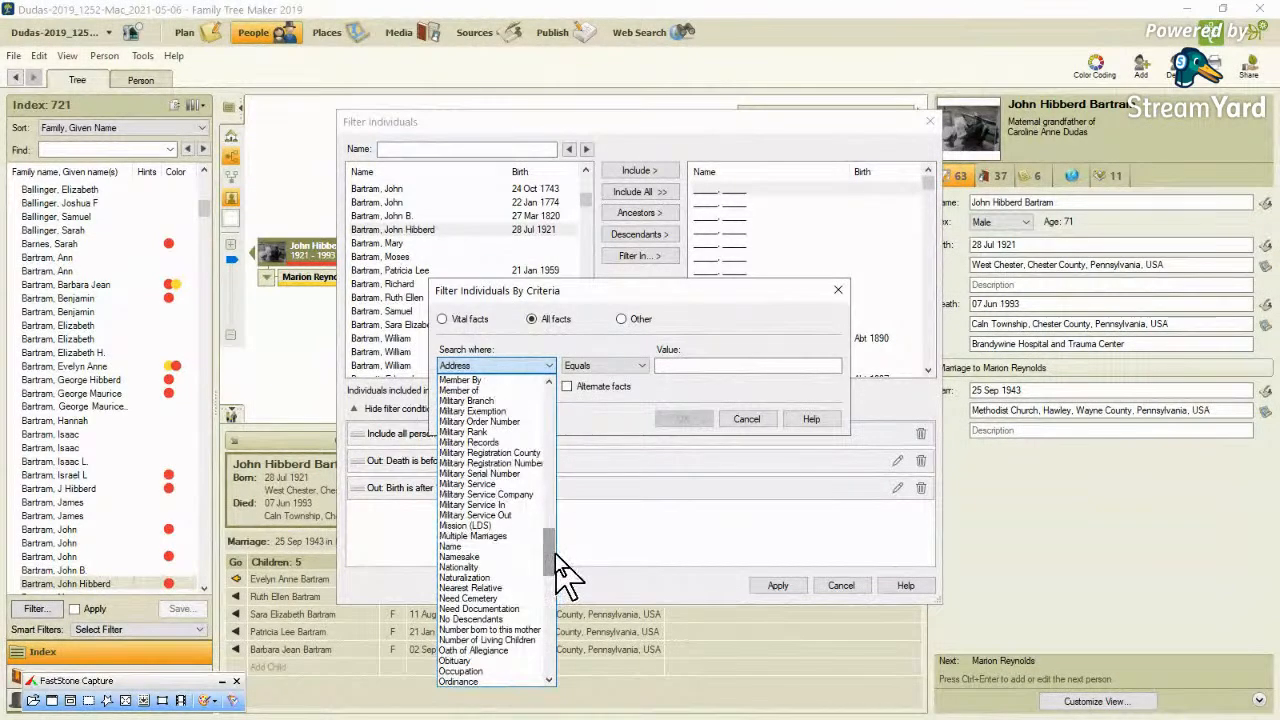
scroll(565, 575, "down", 10)
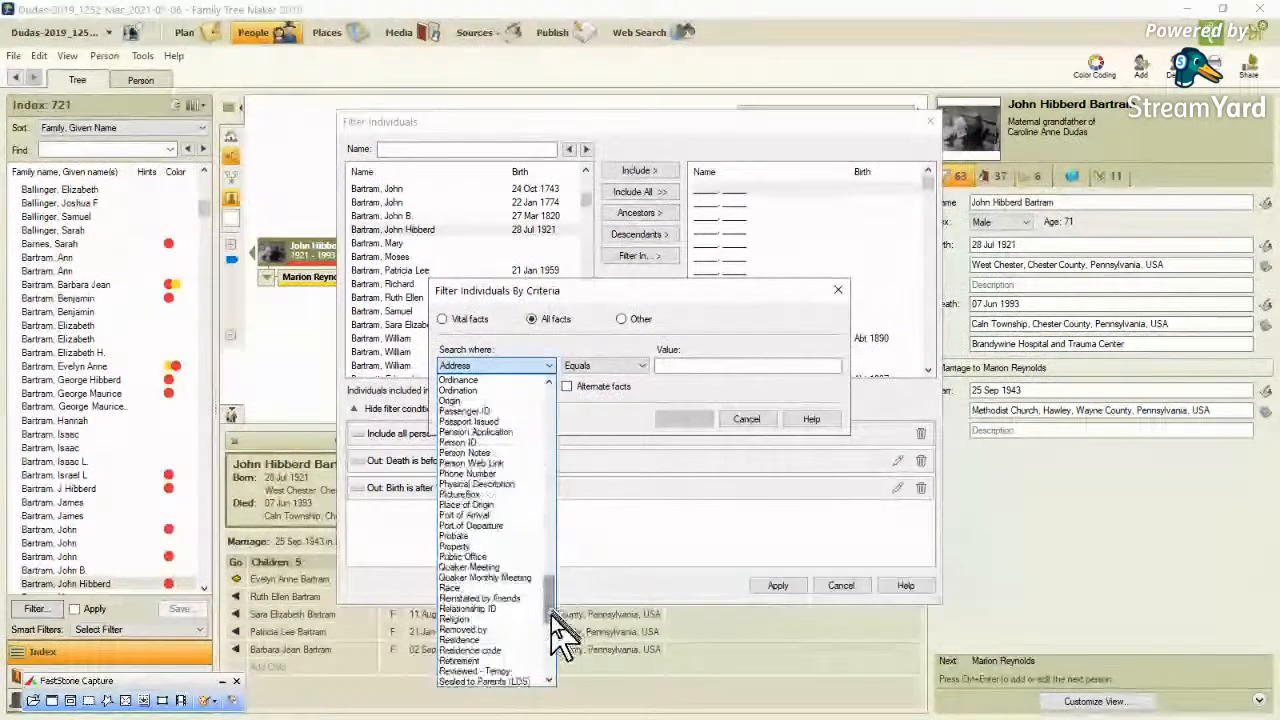
left_click(518, 641)
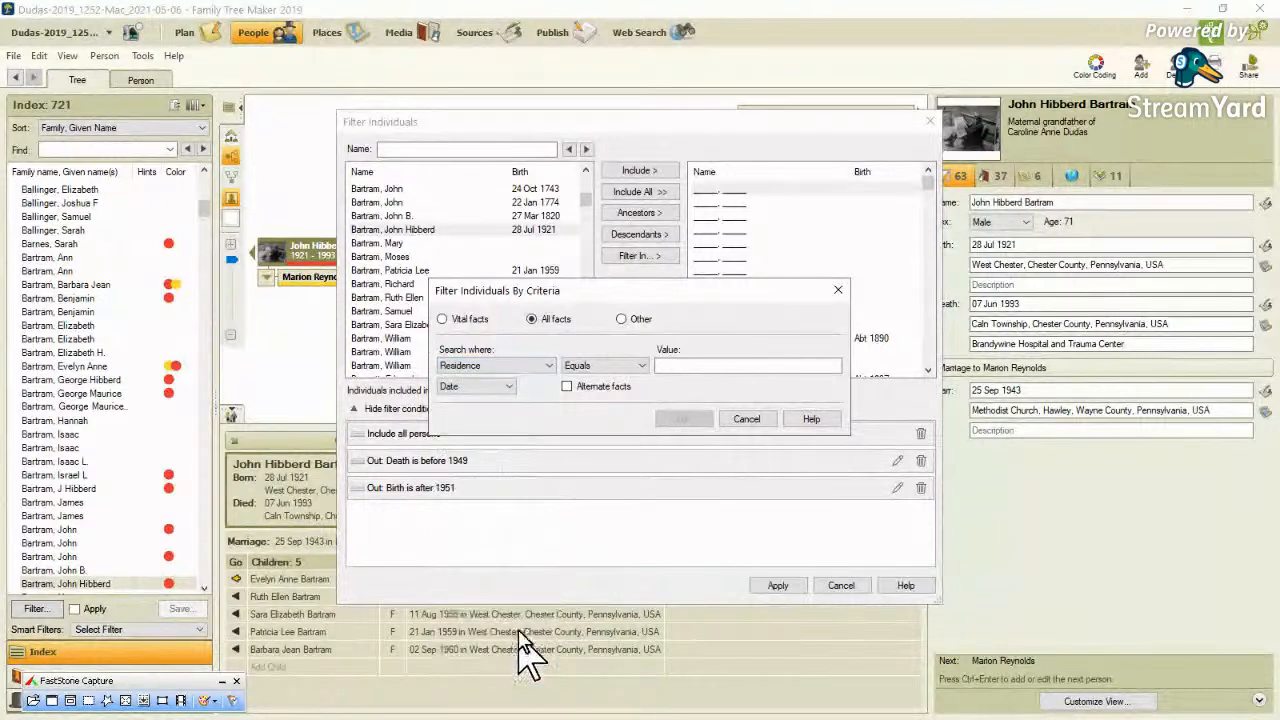
left_click(513, 388)
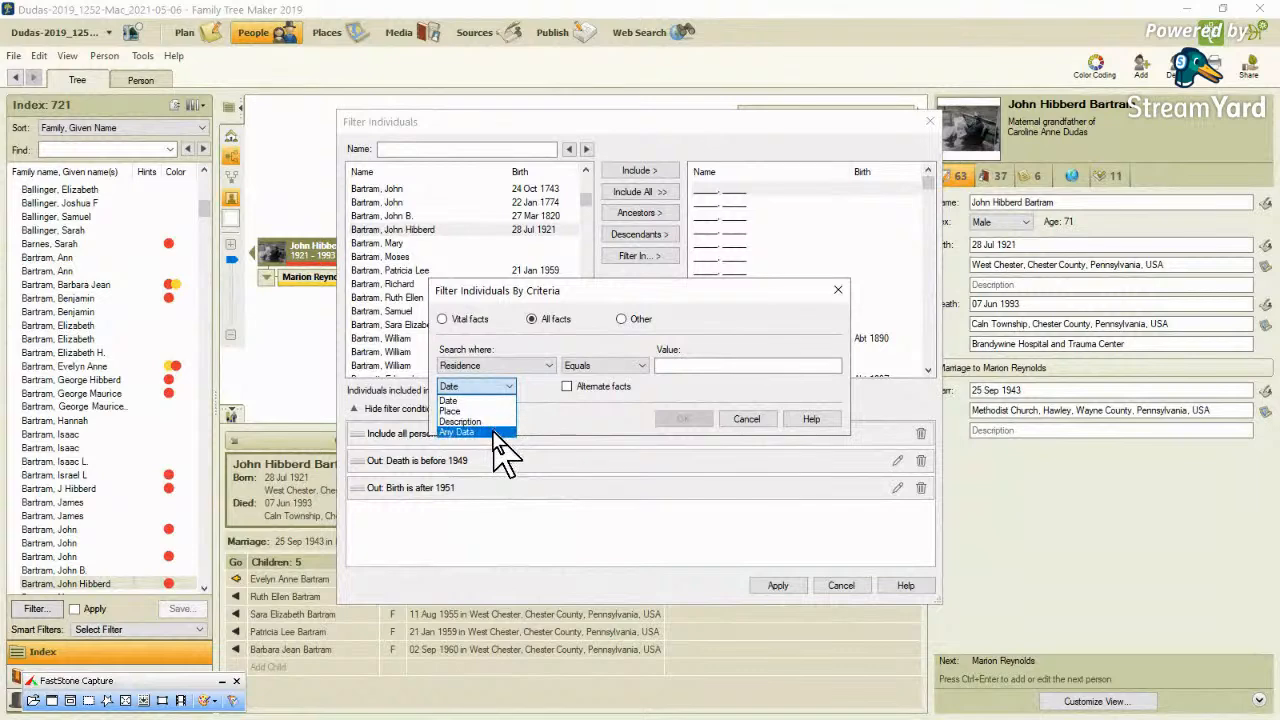
left_click(492, 436)
left_click(634, 366)
left_click(630, 407)
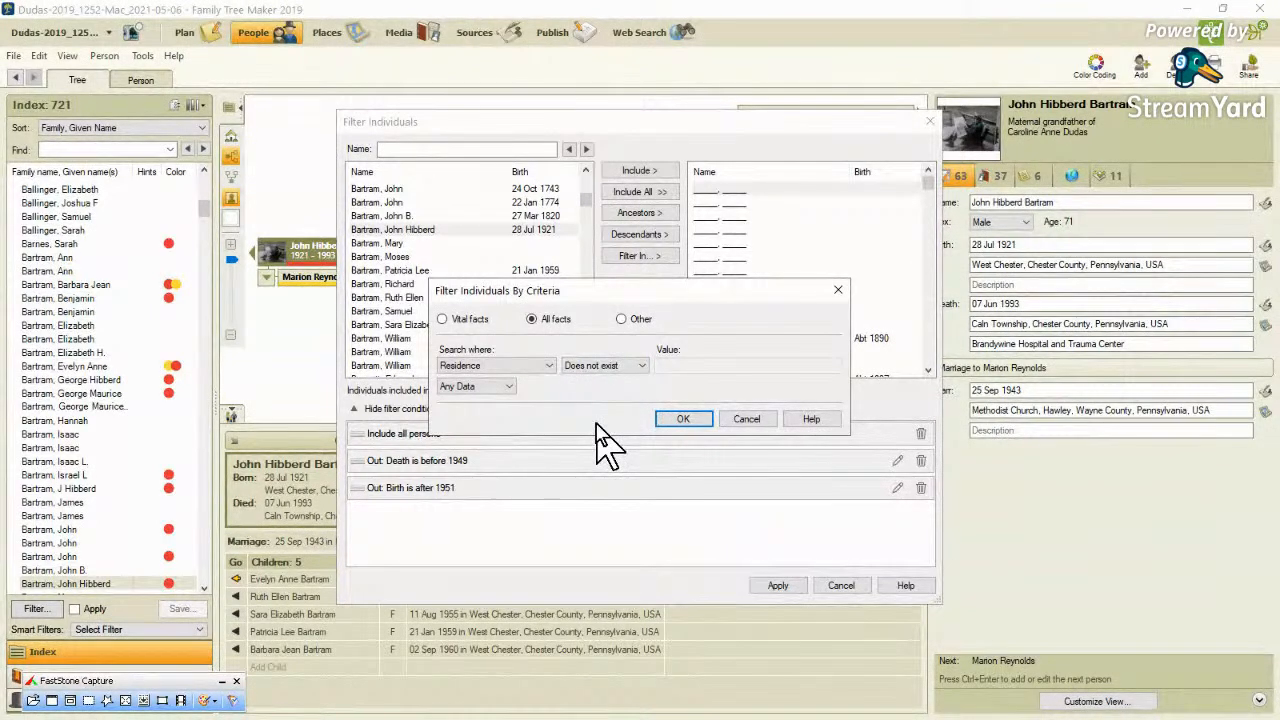
left_click(676, 420)
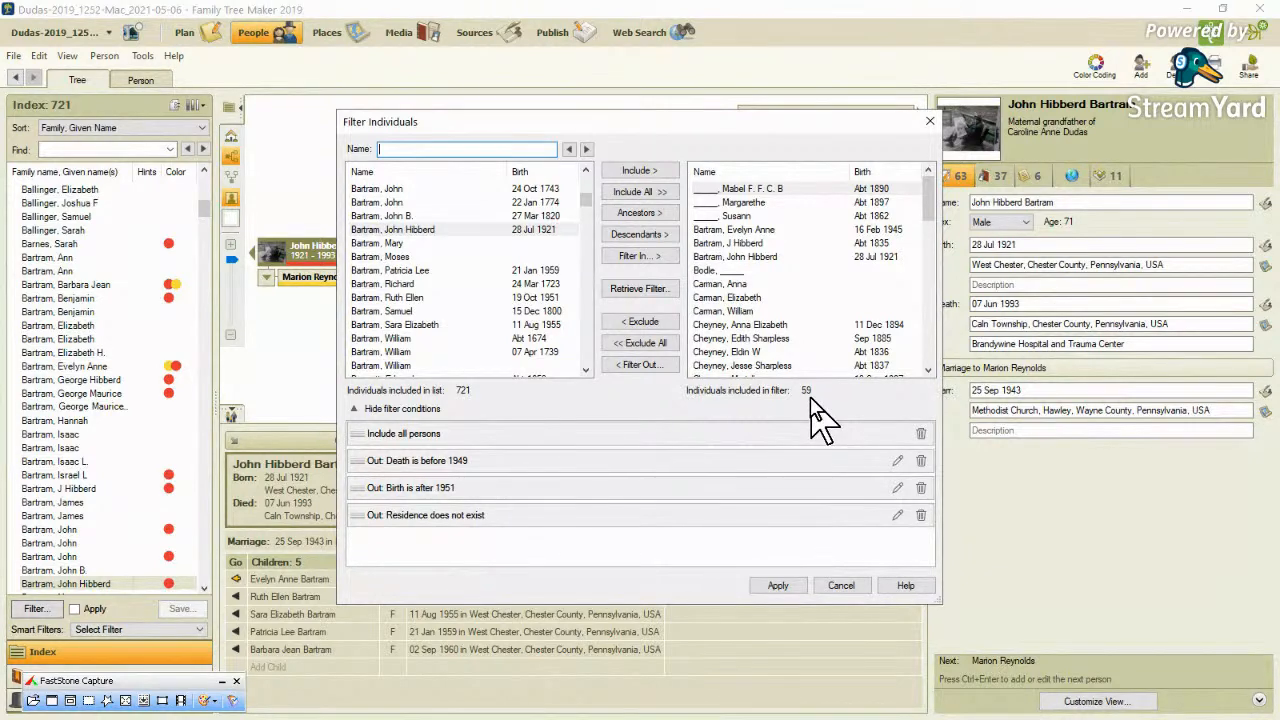
Step: Filter out individuals for whom Any Data of the Address fact does not exist, and apply the filter to the index
left_click(645, 364)
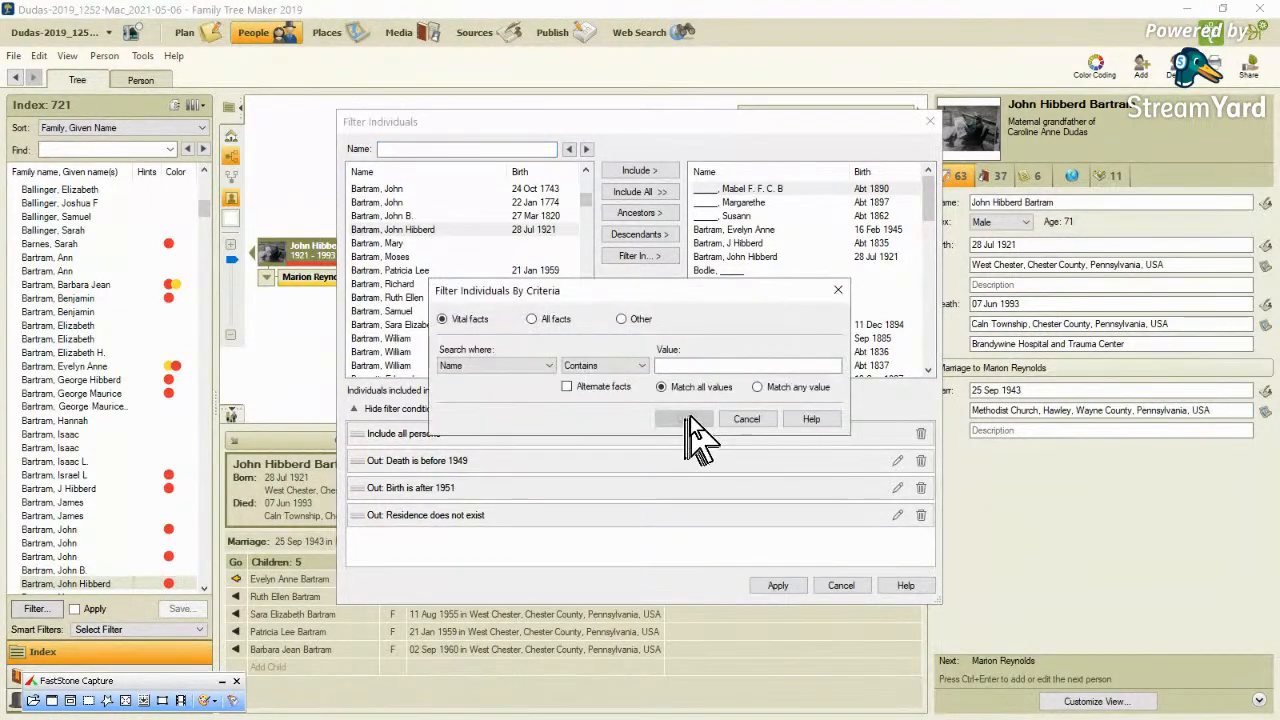
left_click(550, 366)
left_click(555, 368)
left_click(532, 319)
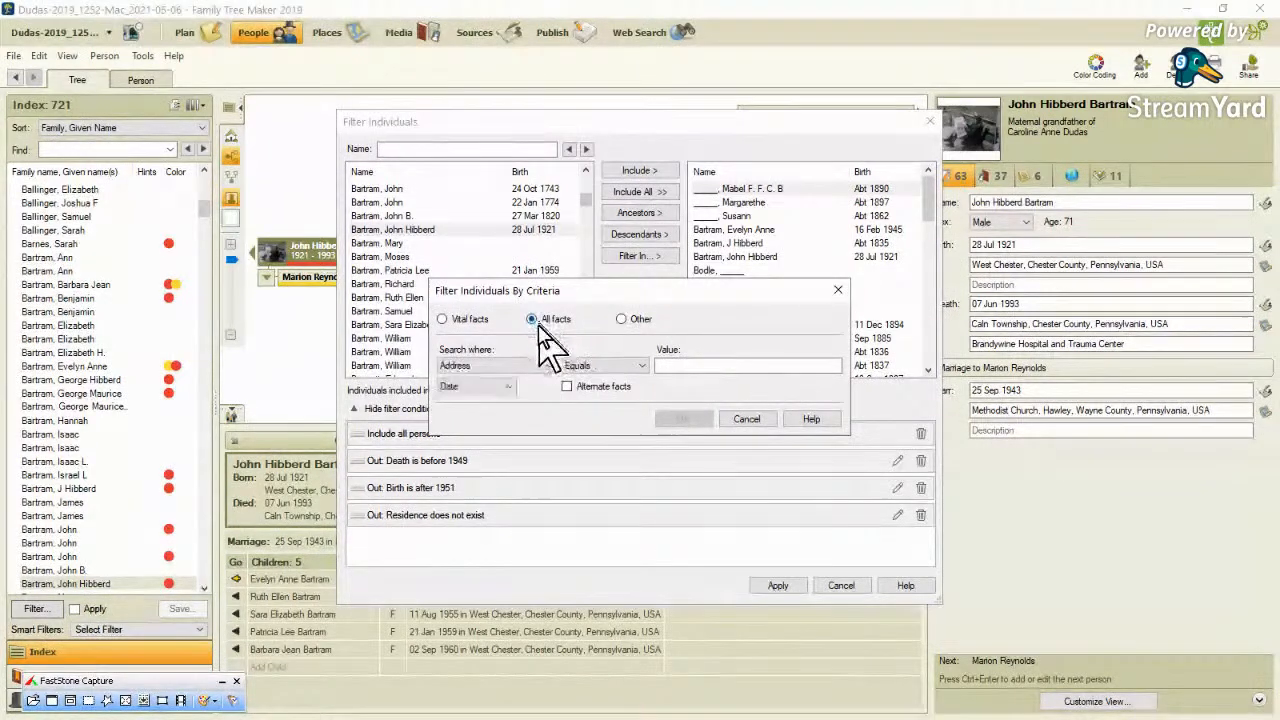
left_click(508, 387)
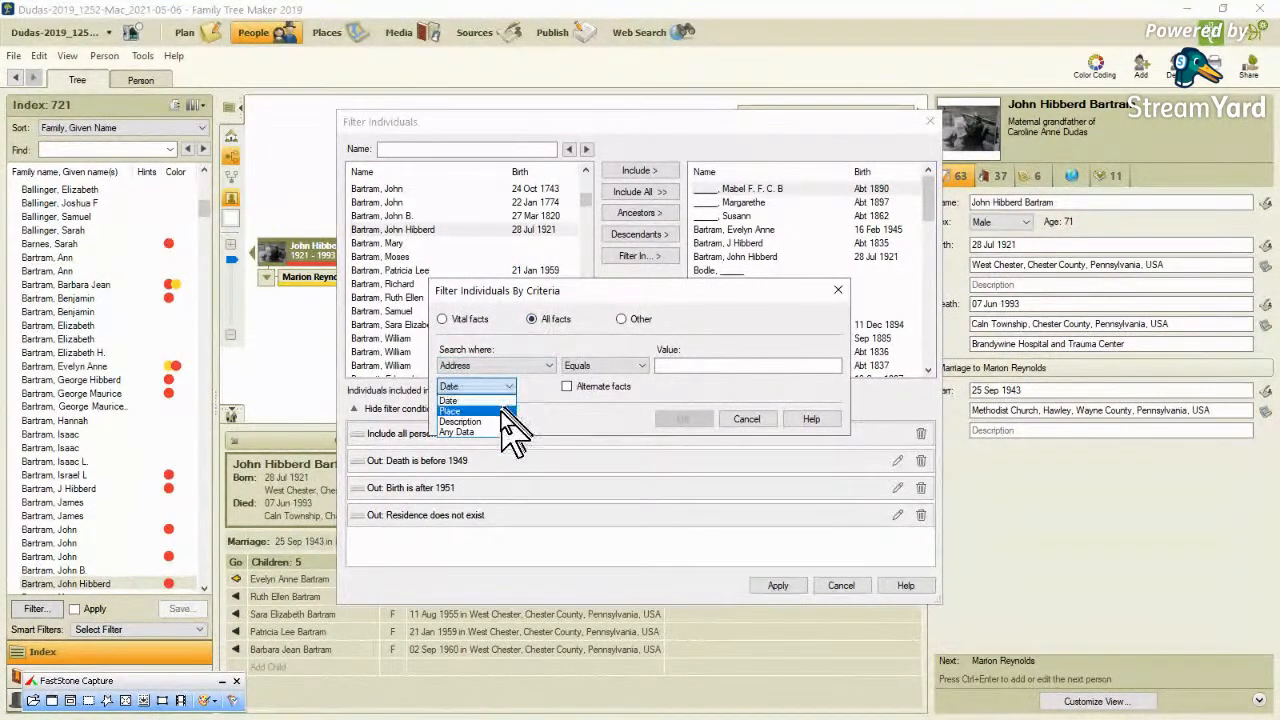
left_click(498, 432)
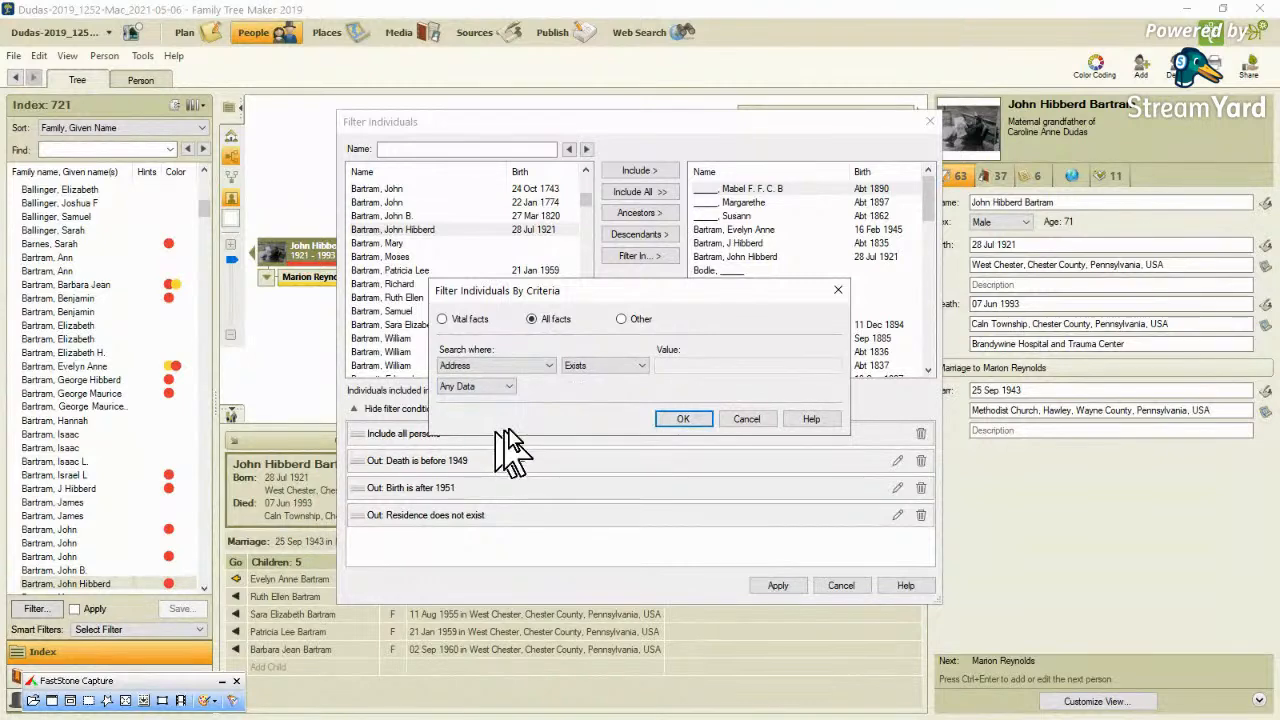
left_click(640, 367)
left_click(648, 392)
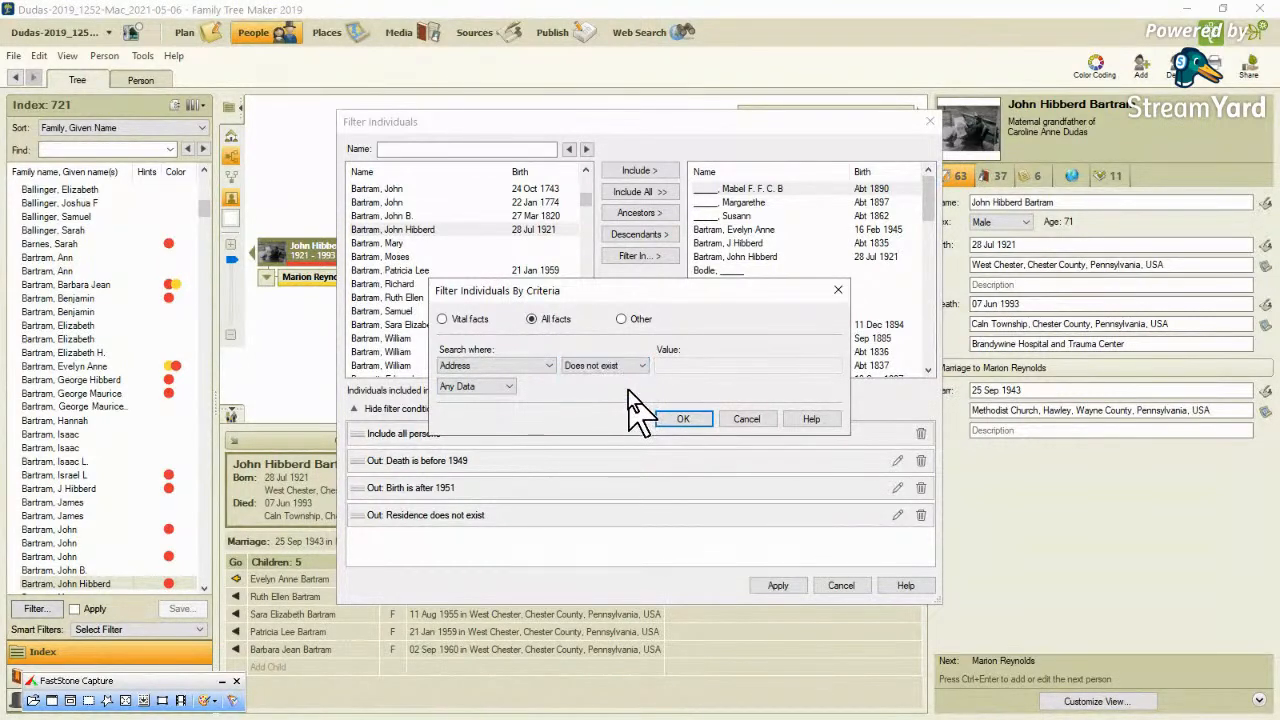
left_click(693, 418)
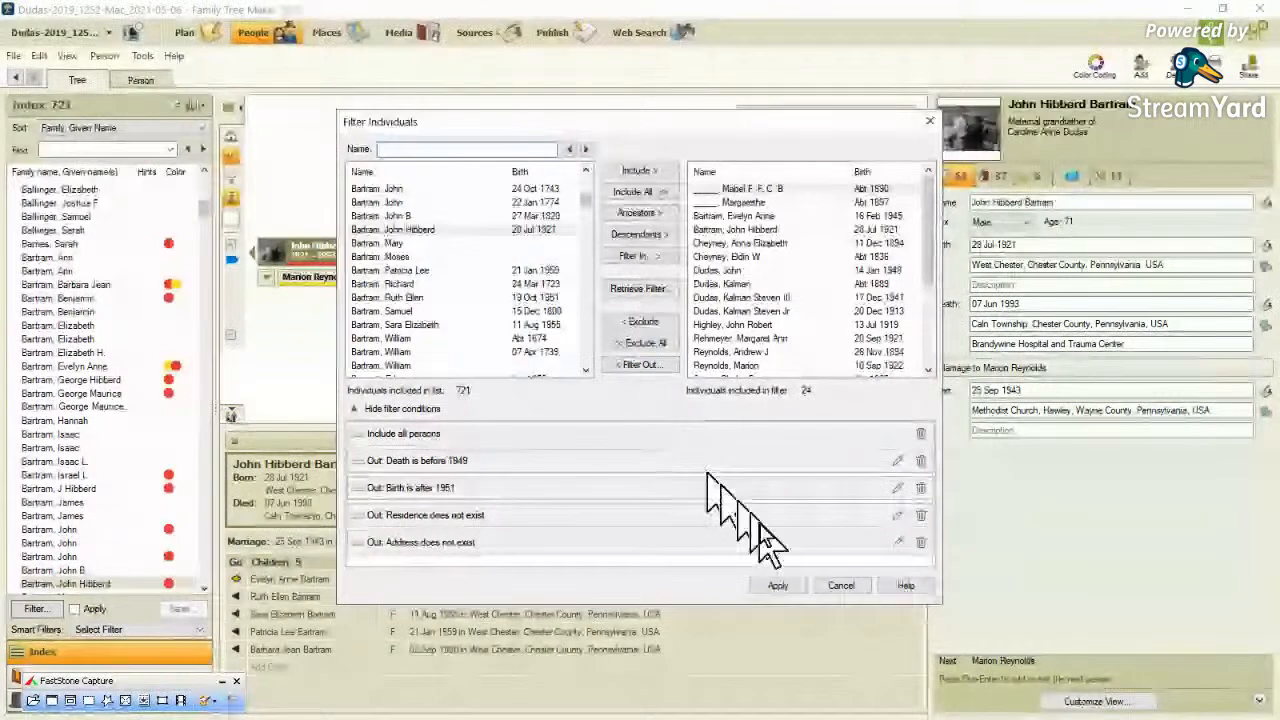
left_click(778, 587)
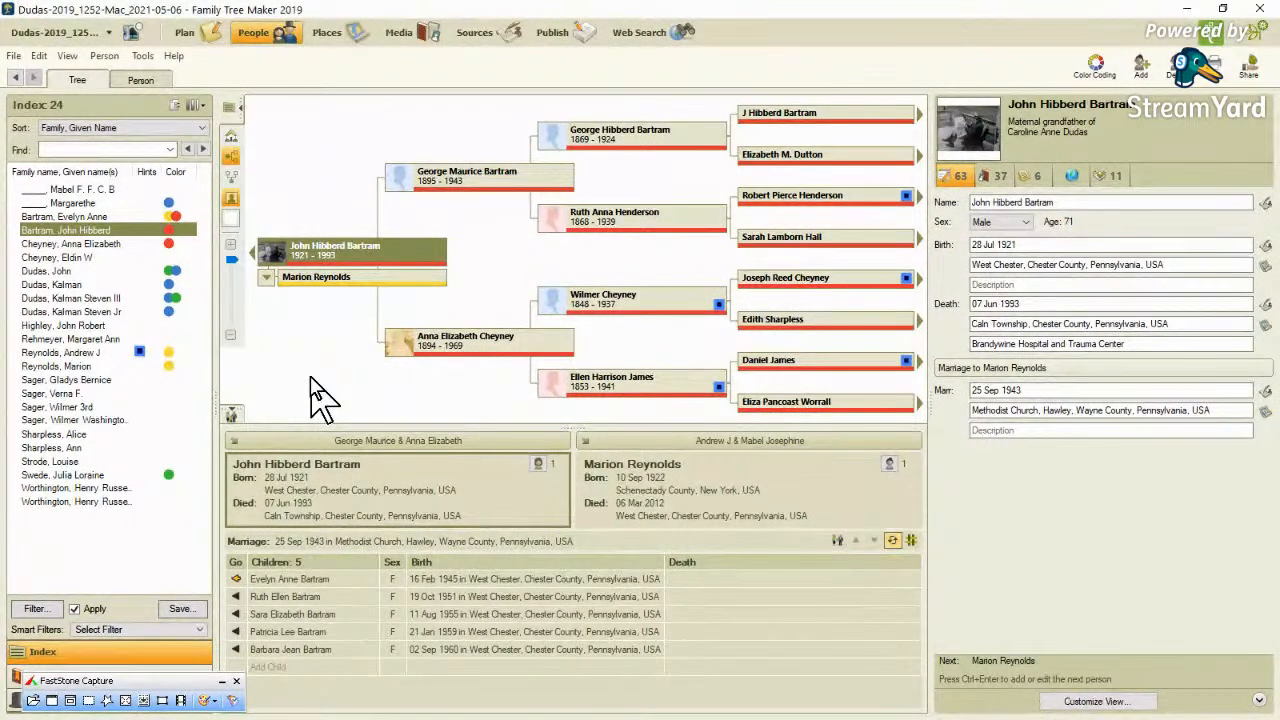
Step: Filter out individuals whose Birth date is after 1940, considering alternate facts, and apply the updated filter to the index
left_click(35, 610)
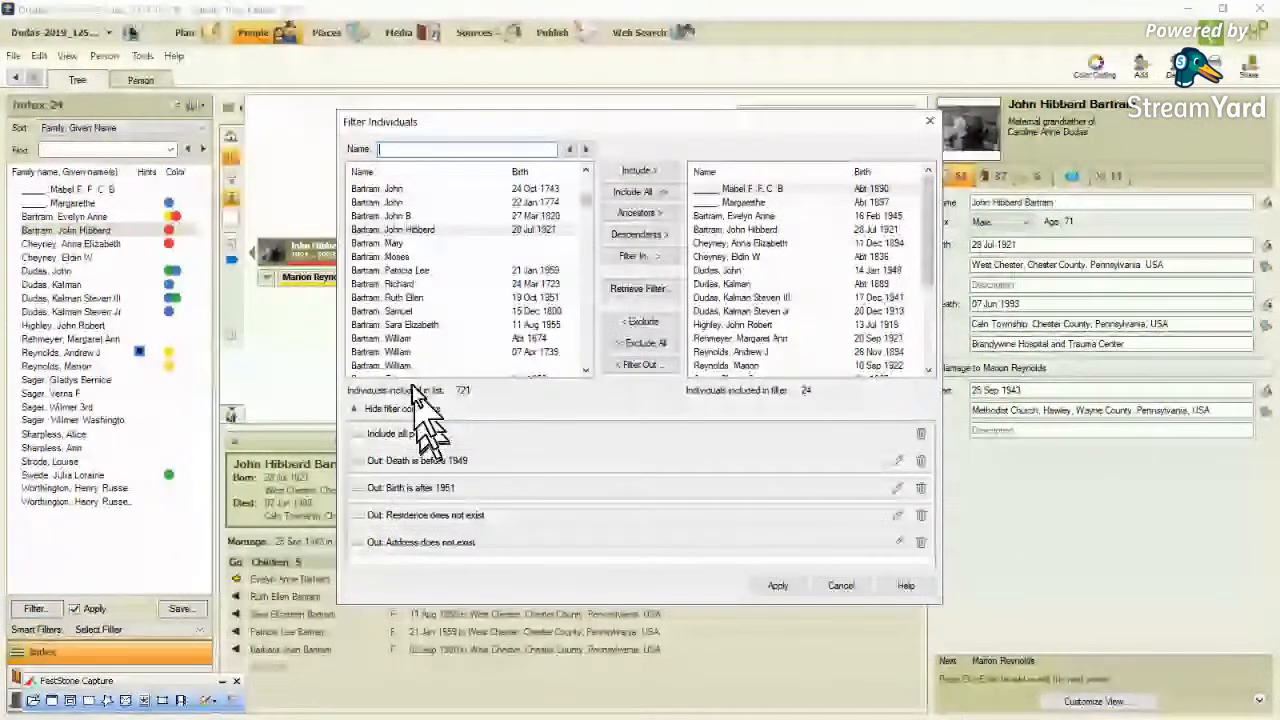
left_click(645, 364)
left_click(548, 366)
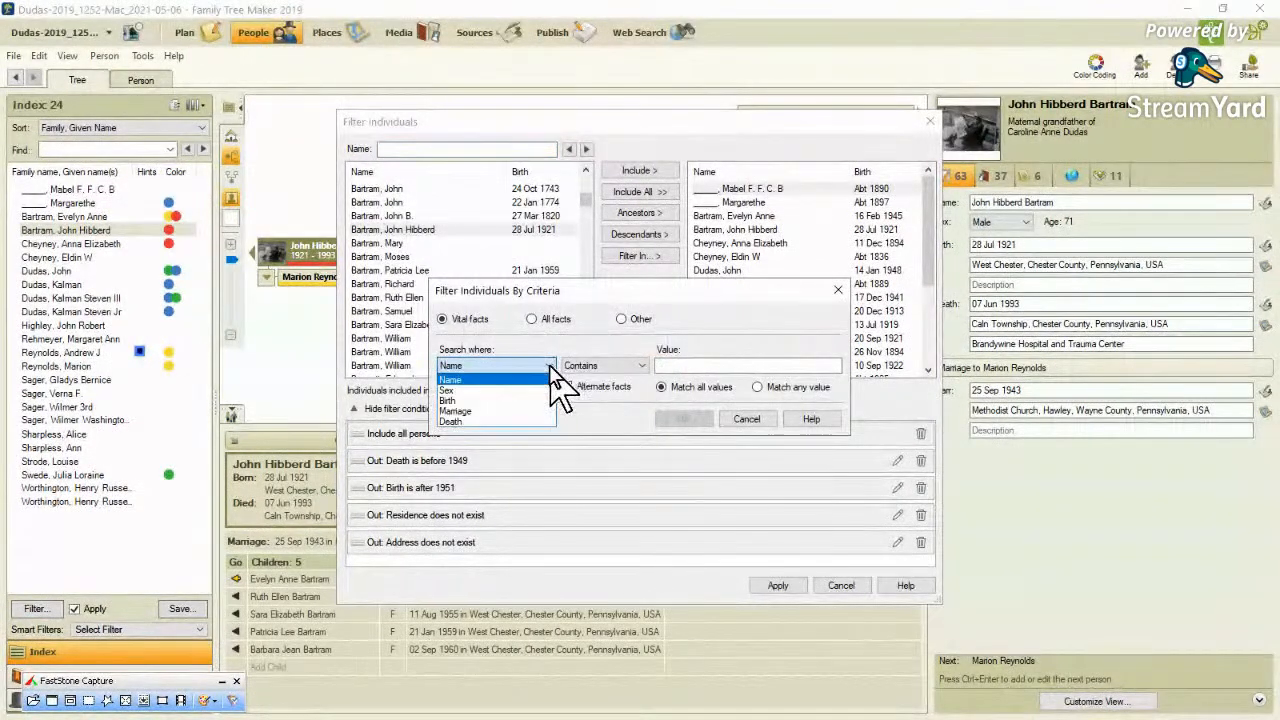
left_click(540, 401)
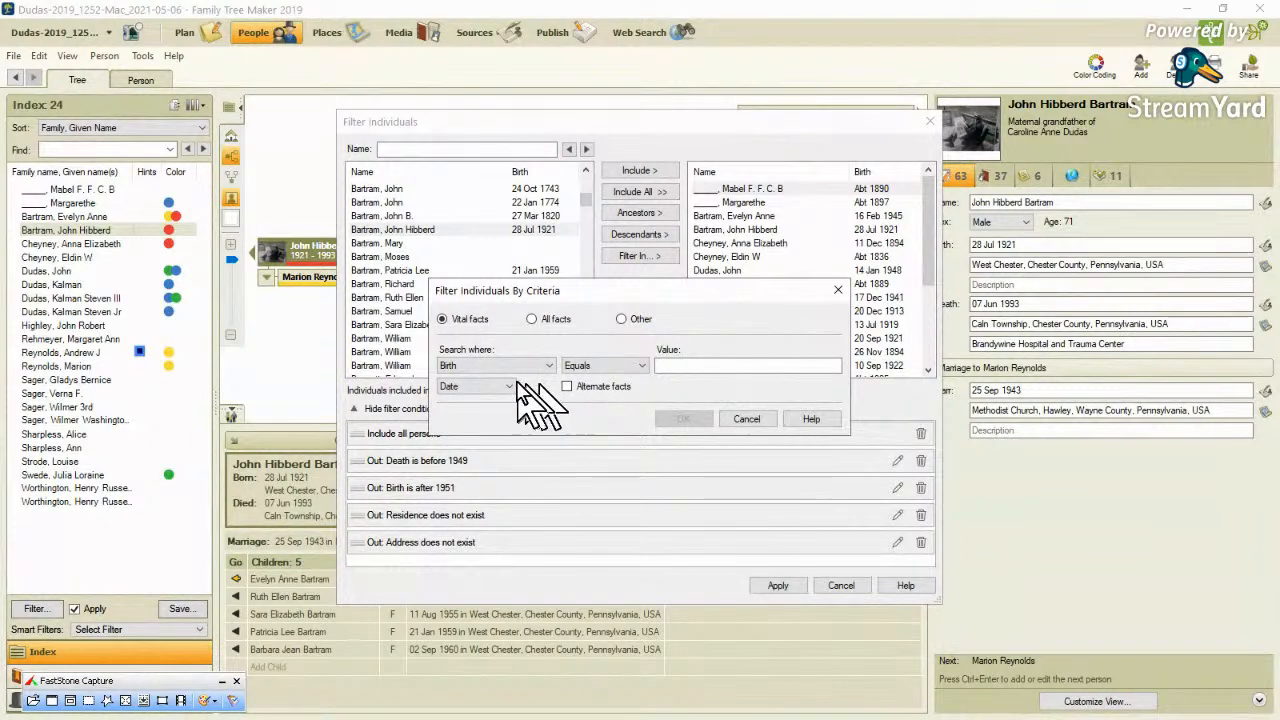
left_click(642, 368)
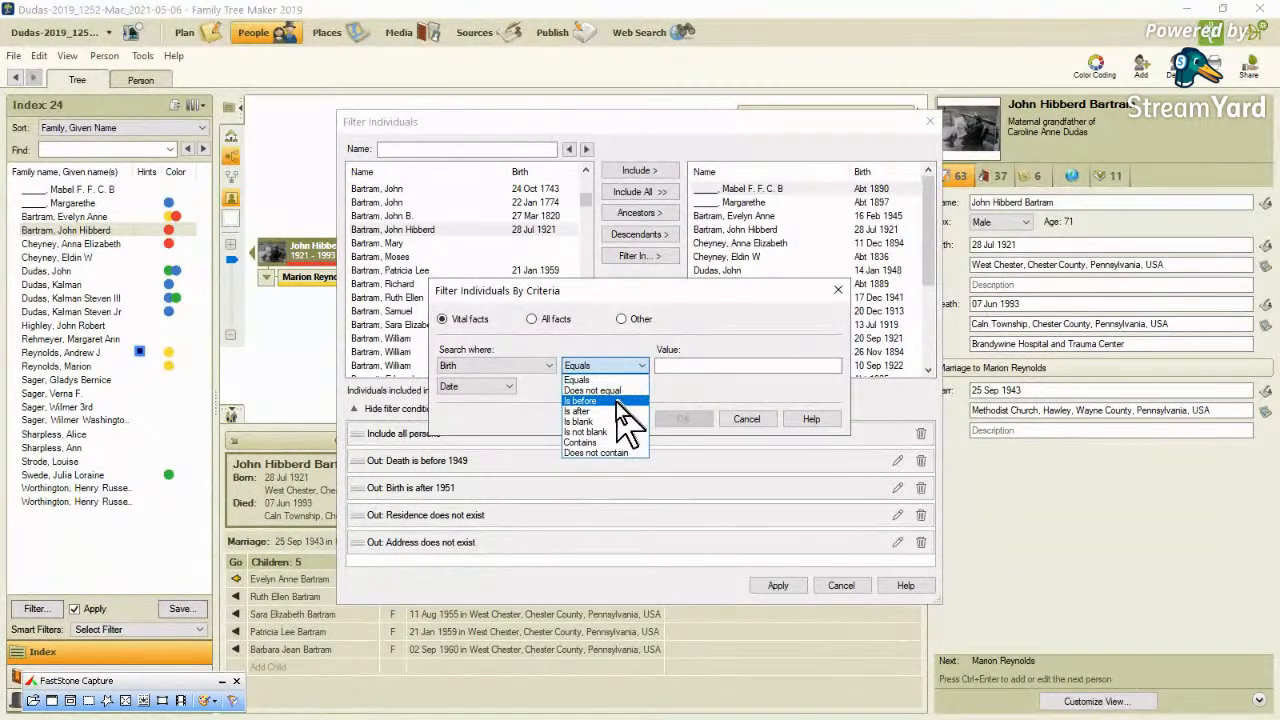
left_click(620, 411)
left_click(675, 366)
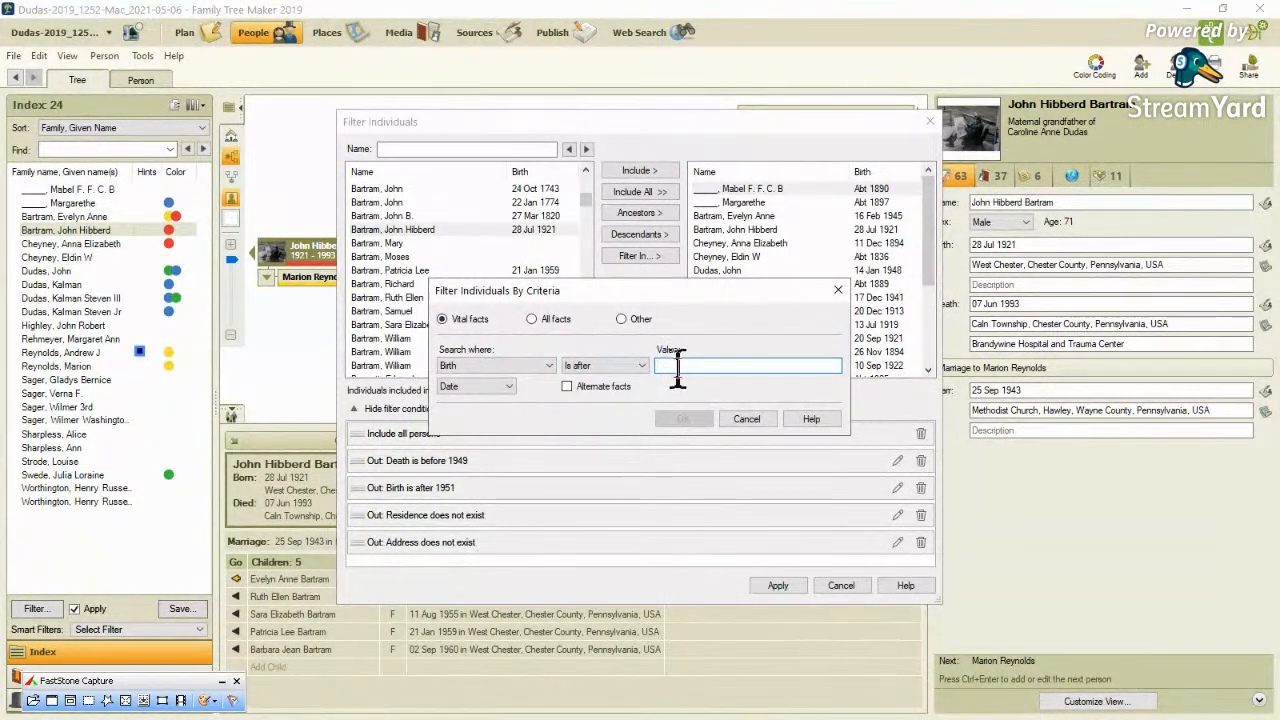
type("1940")
left_click(567, 388)
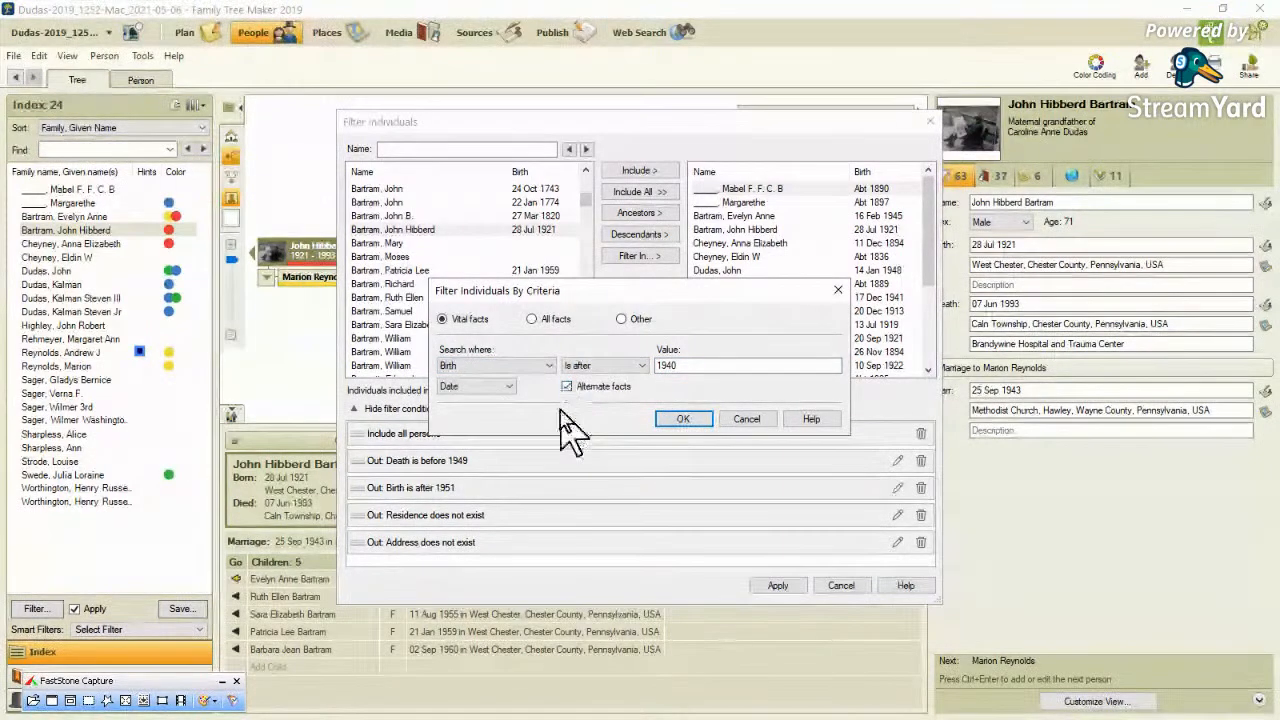
left_click(683, 420)
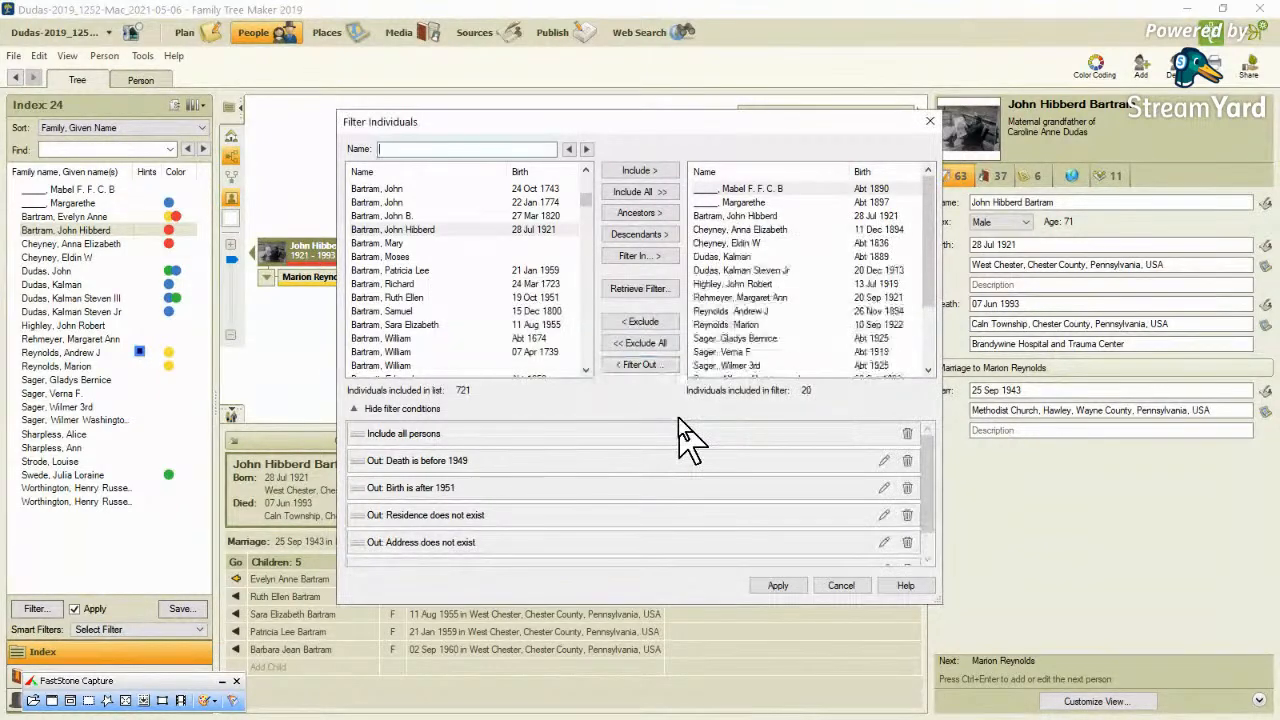
left_click(778, 585)
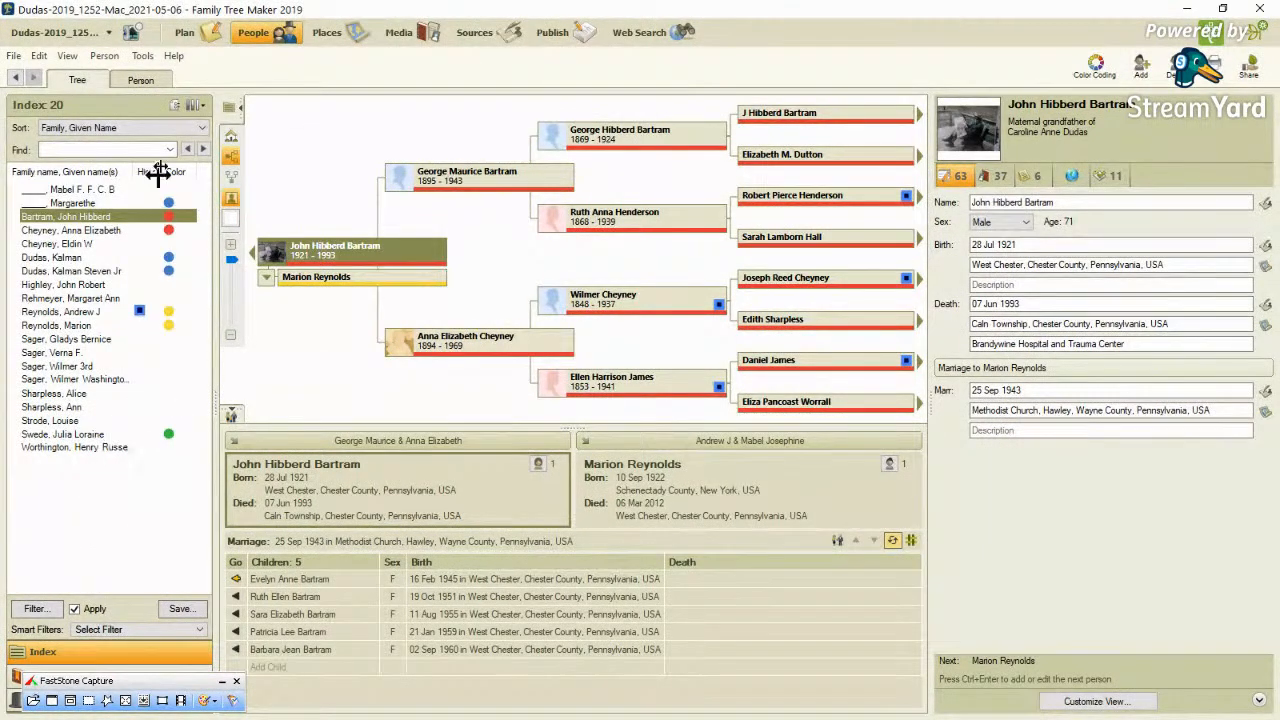
Step: Examine the selected person's full list of individual and shared facts, including addresses and residences, and return to the family tree view
left_click(140, 80)
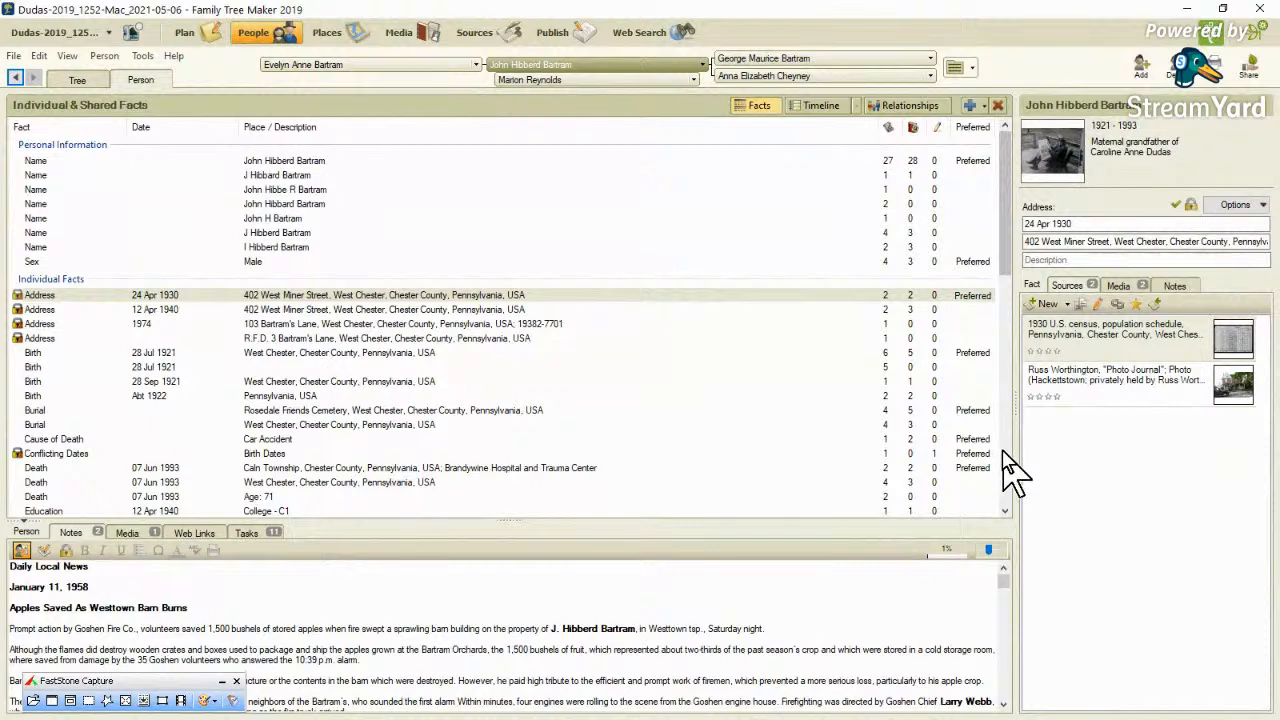
scroll(1008, 468, "down", 9)
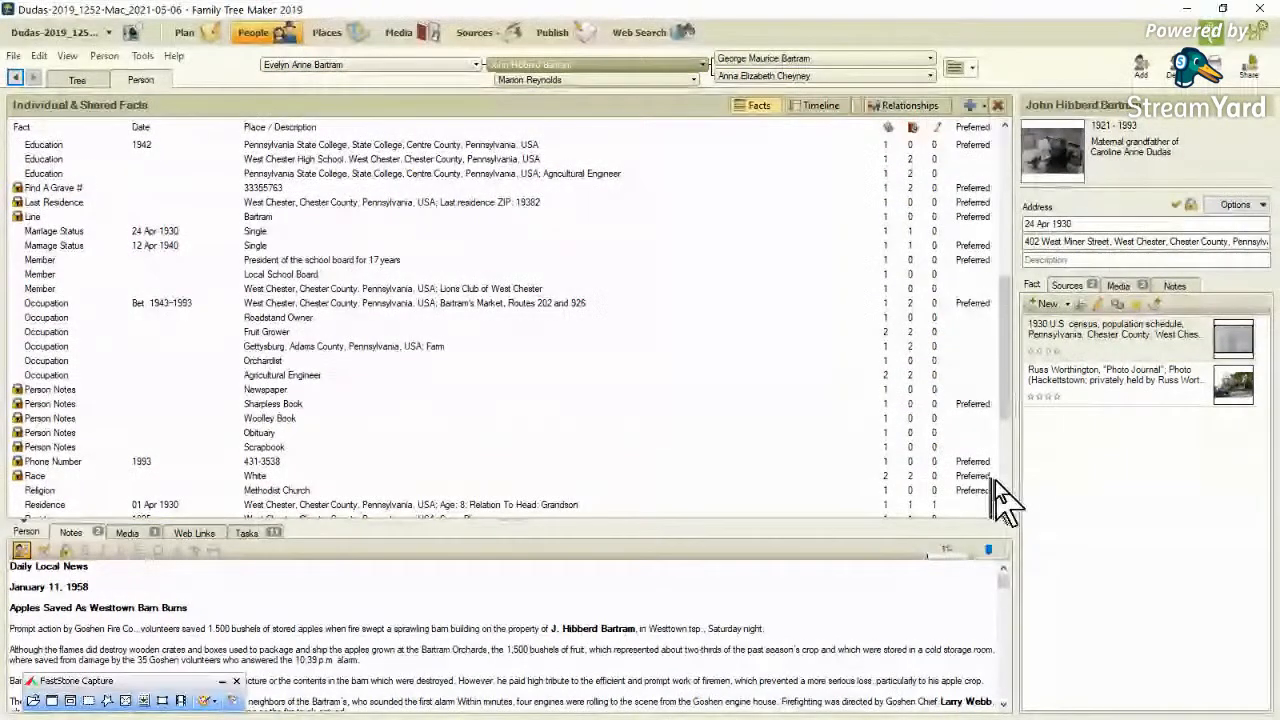
scroll(1003, 497, "down", 5)
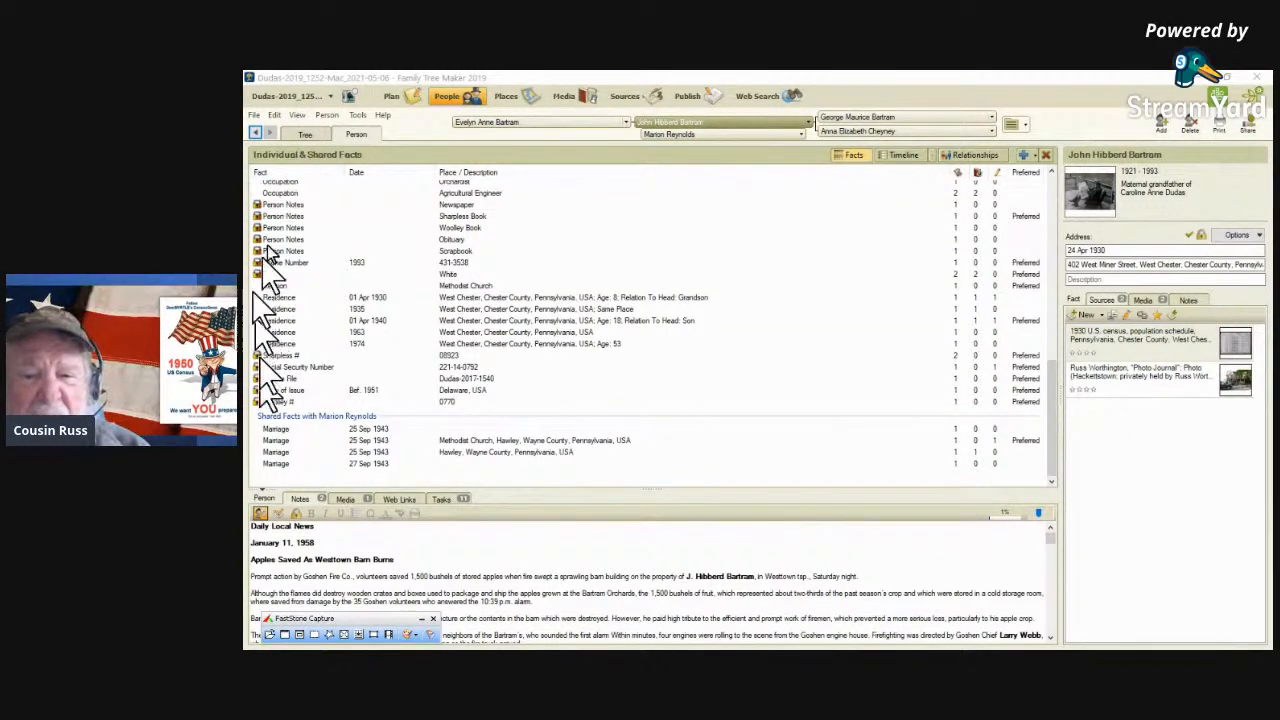
left_click(305, 134)
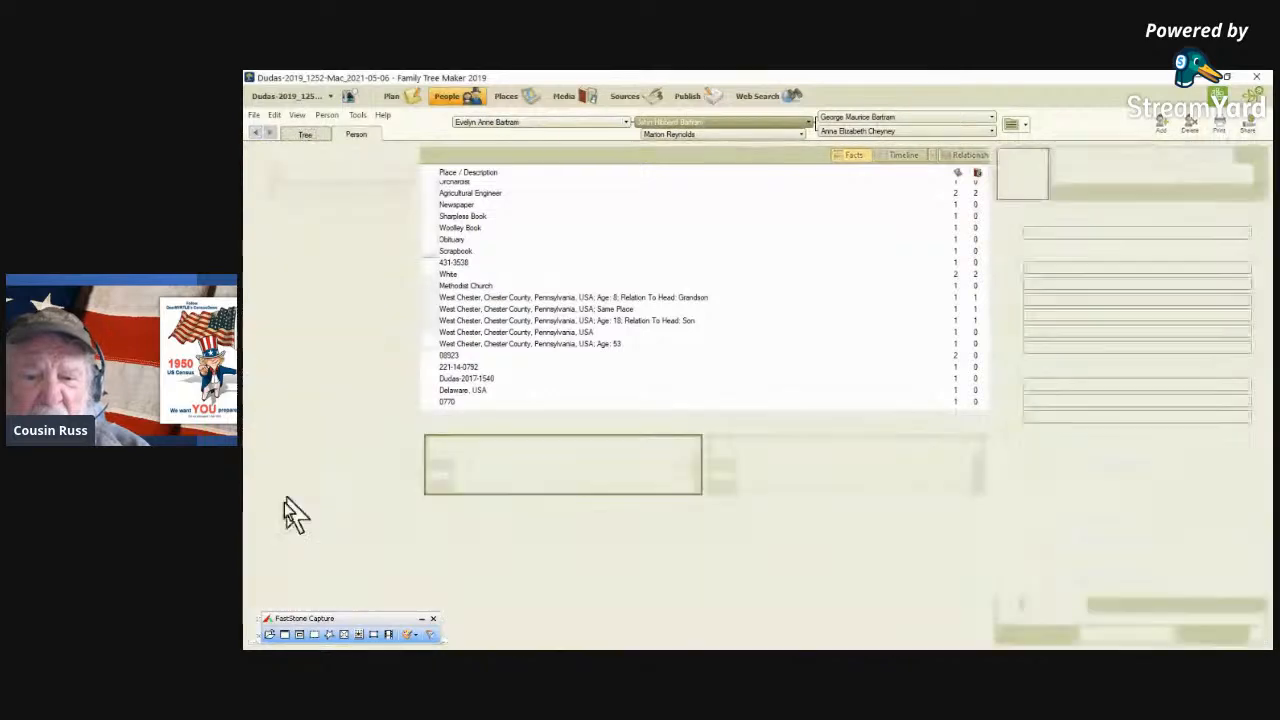
Step: Review the index filter's conditions, inspect the criteria of the "Birth is after 1951" condition, and close them
left_click(272, 561)
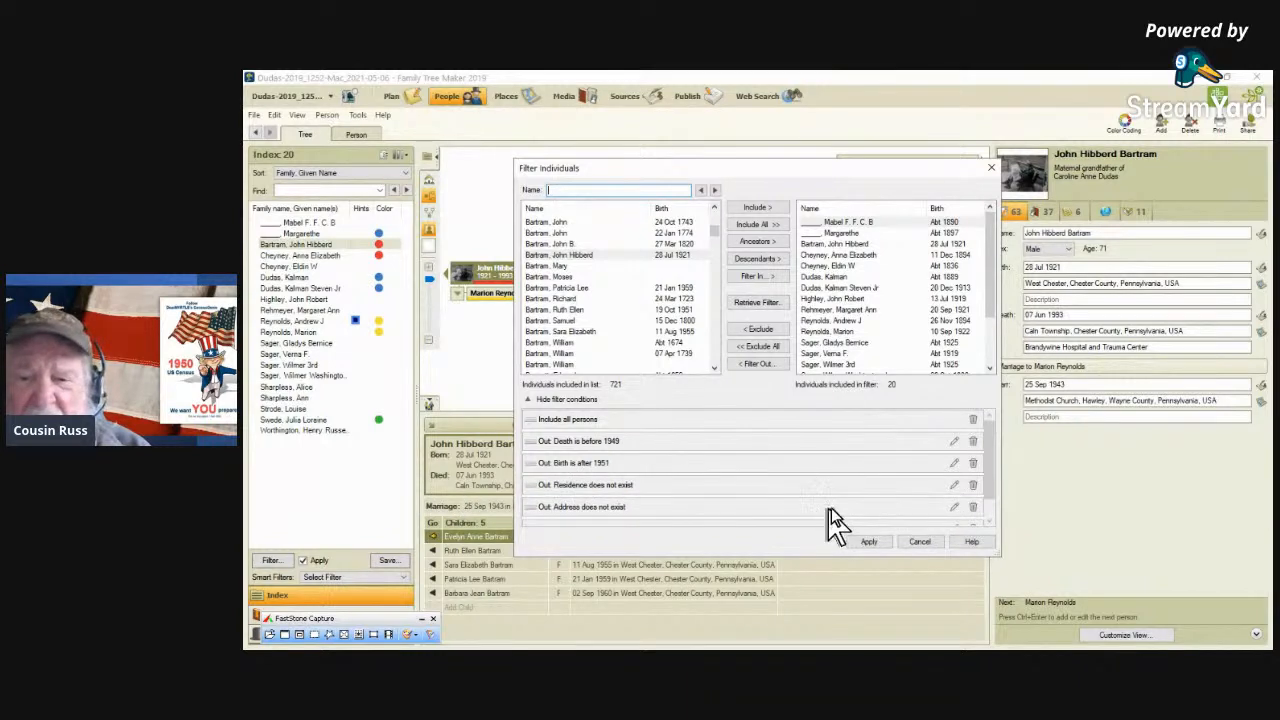
left_click(986, 524)
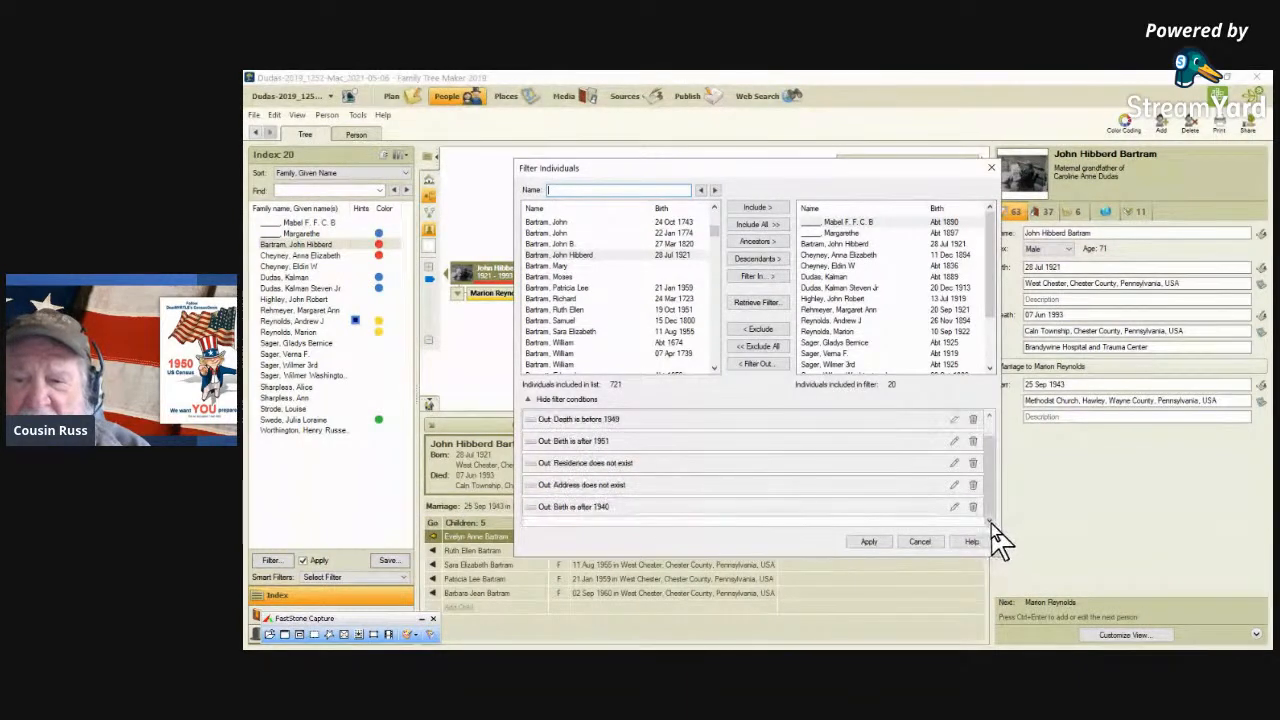
left_click(955, 441)
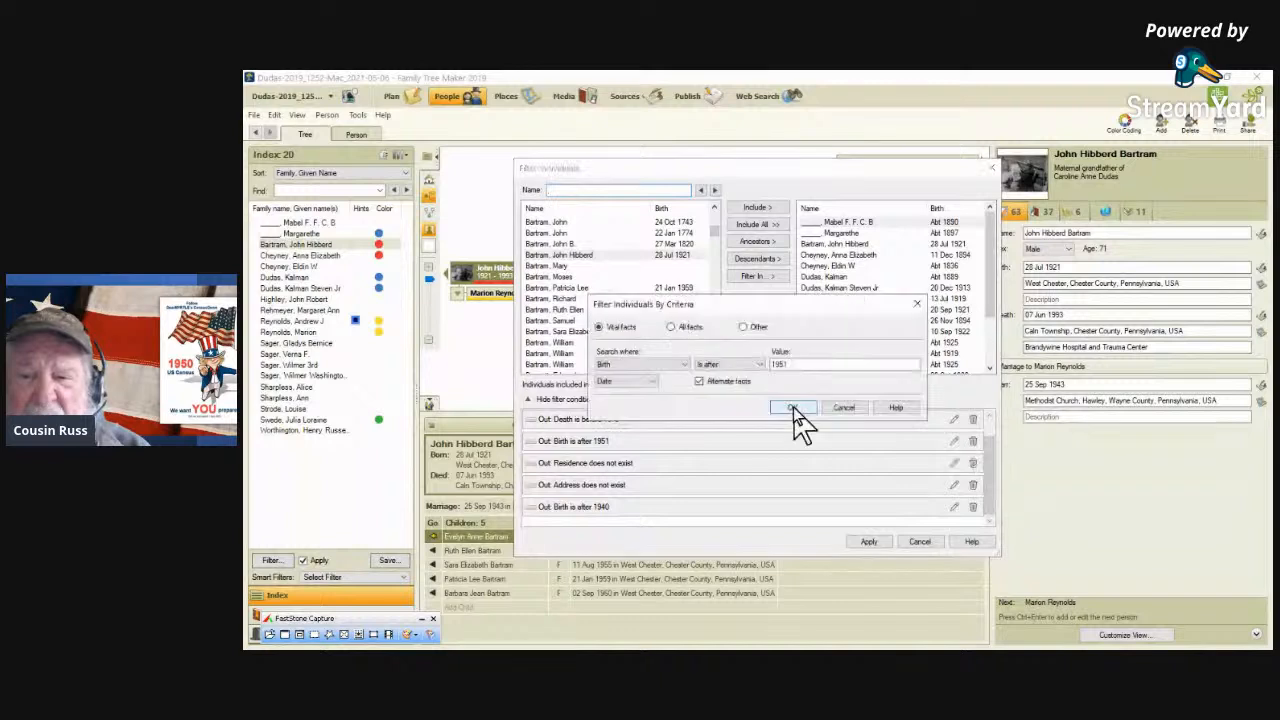
left_click(853, 406)
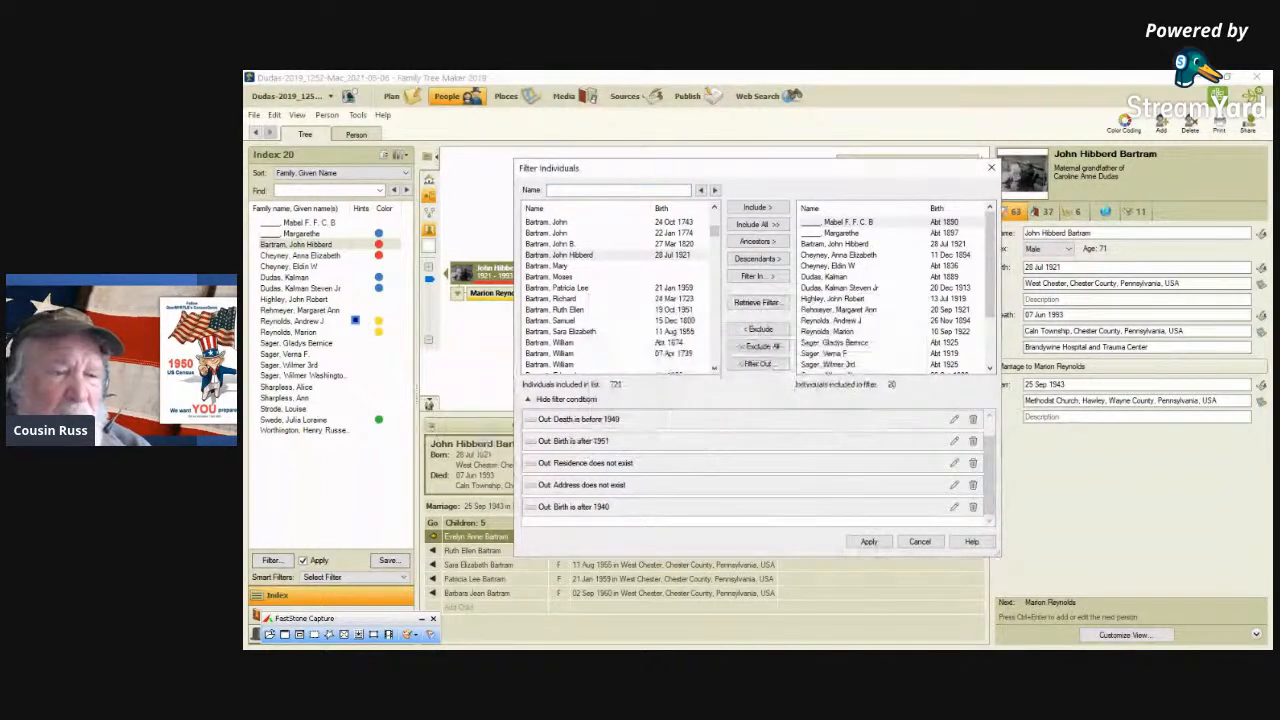